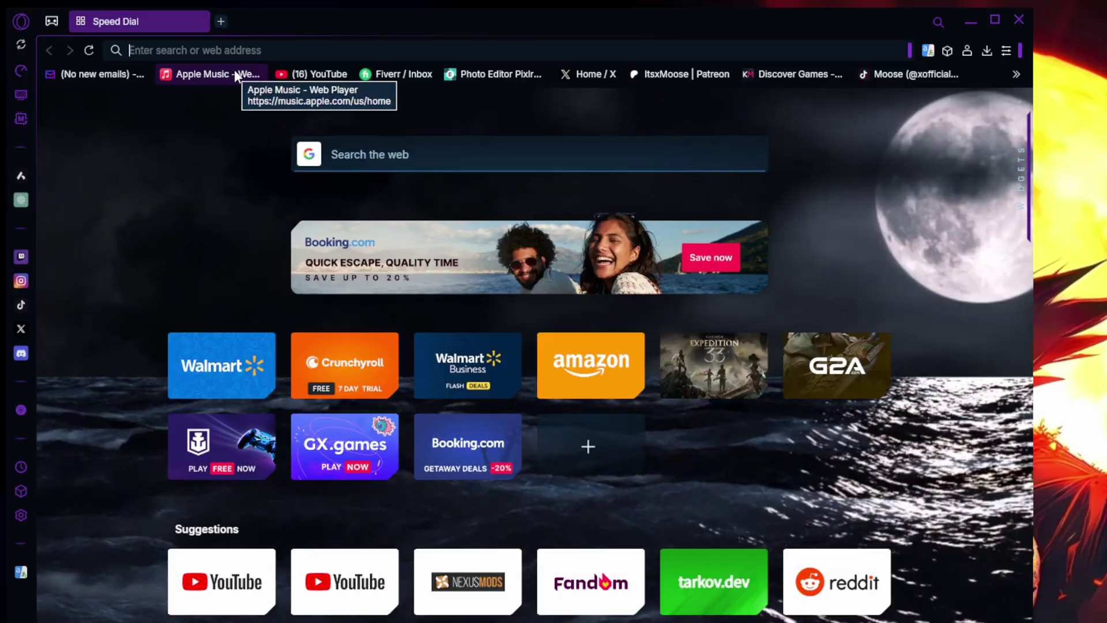
Search the web for "reshade", open the official ReShade site and download ReShade 6.4.1 without full add-on support
text(reshade)
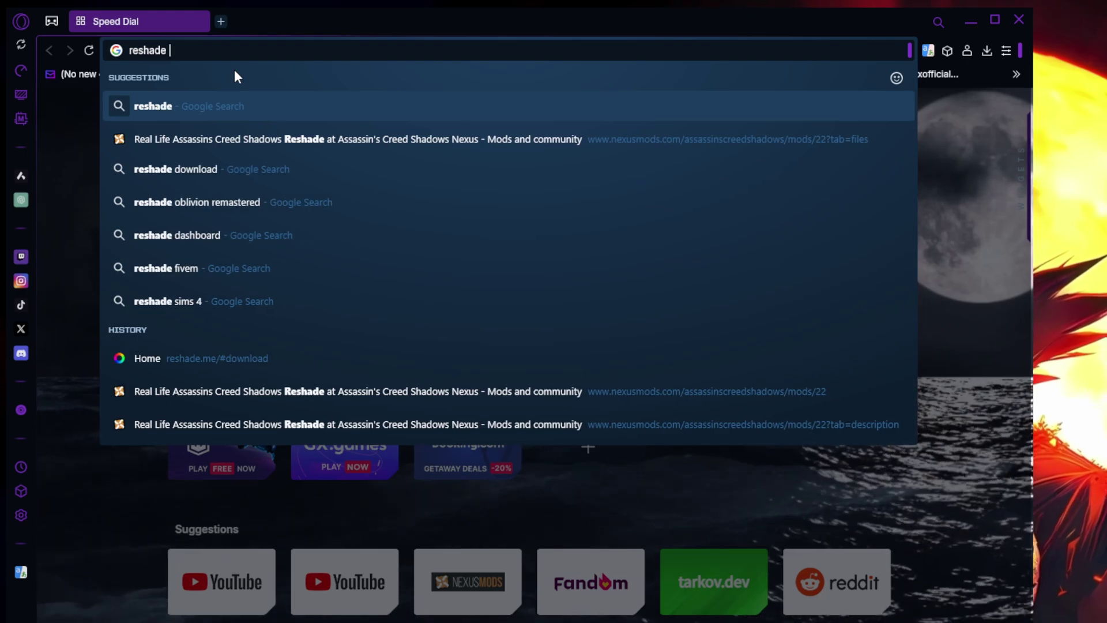
key(Return)
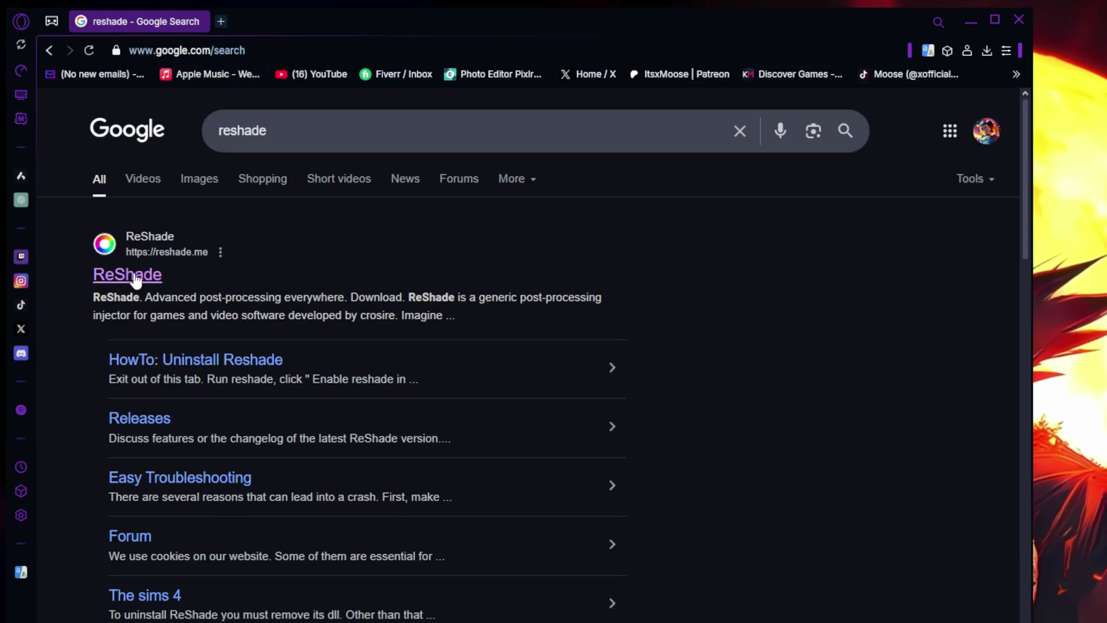
click(159, 275)
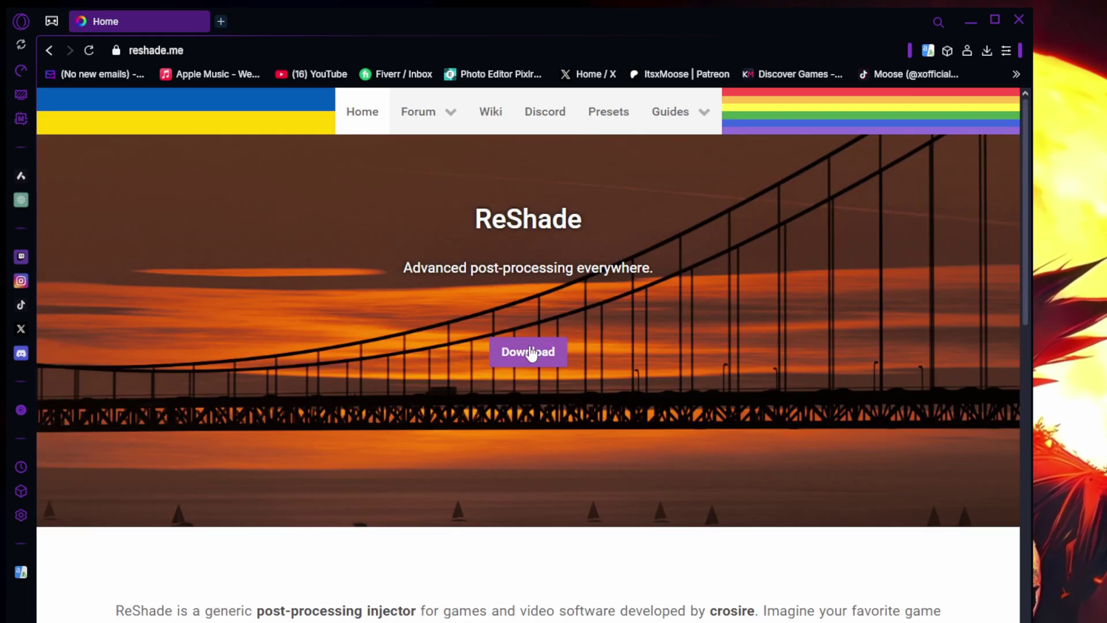
click(532, 353)
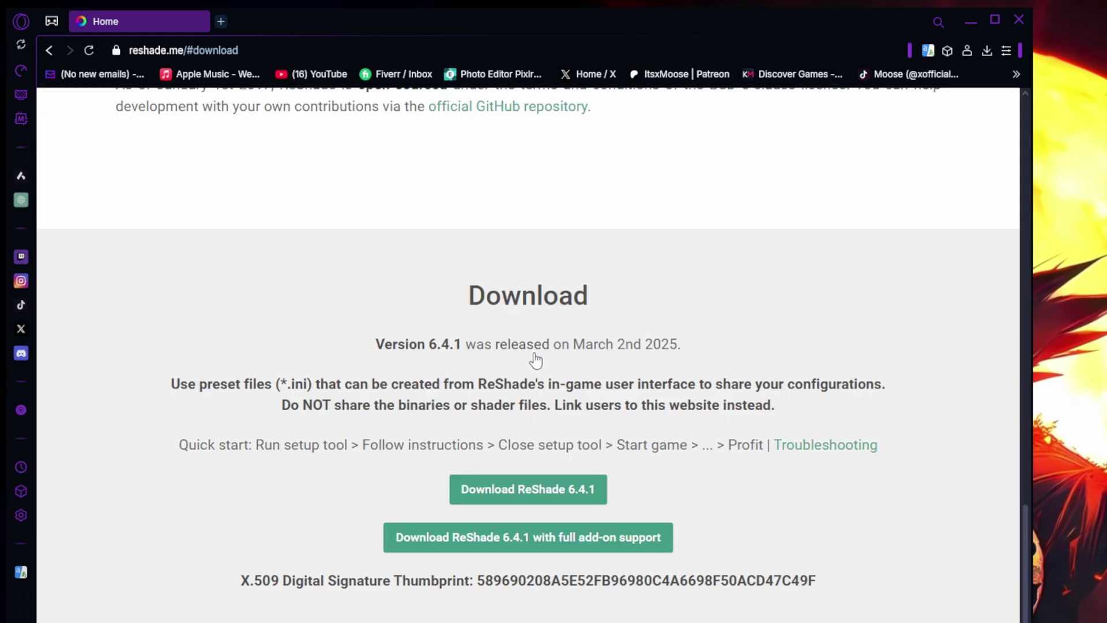
click(535, 488)
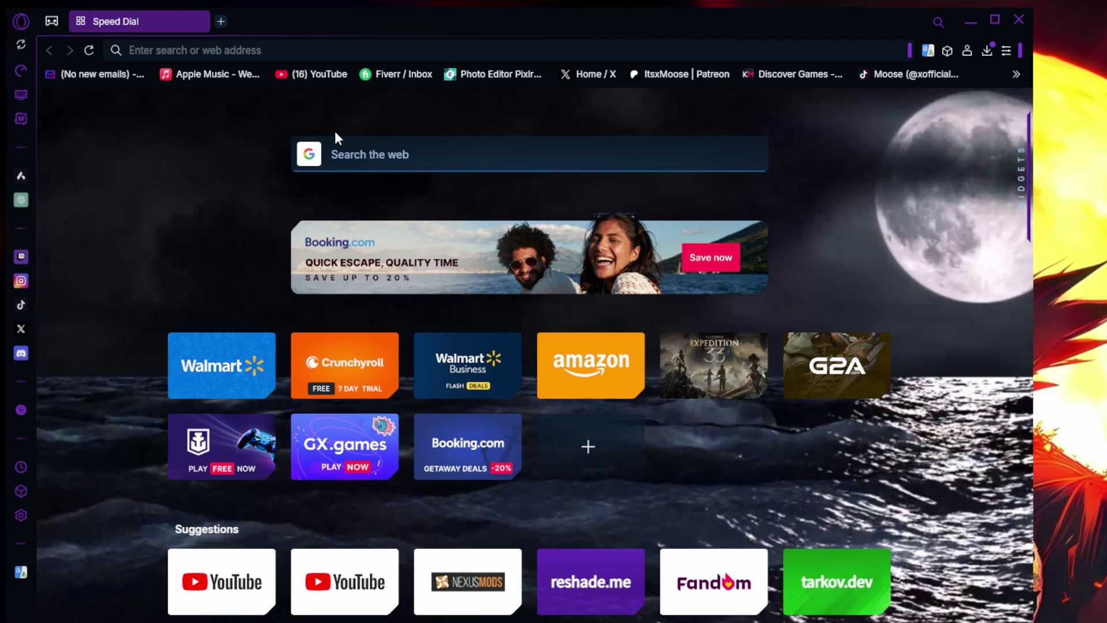
Search the web for "oblivion remastered mods" and open the Nexus Mods page of Oblivion Remastered mods
text(oblivion re)
text(mast)
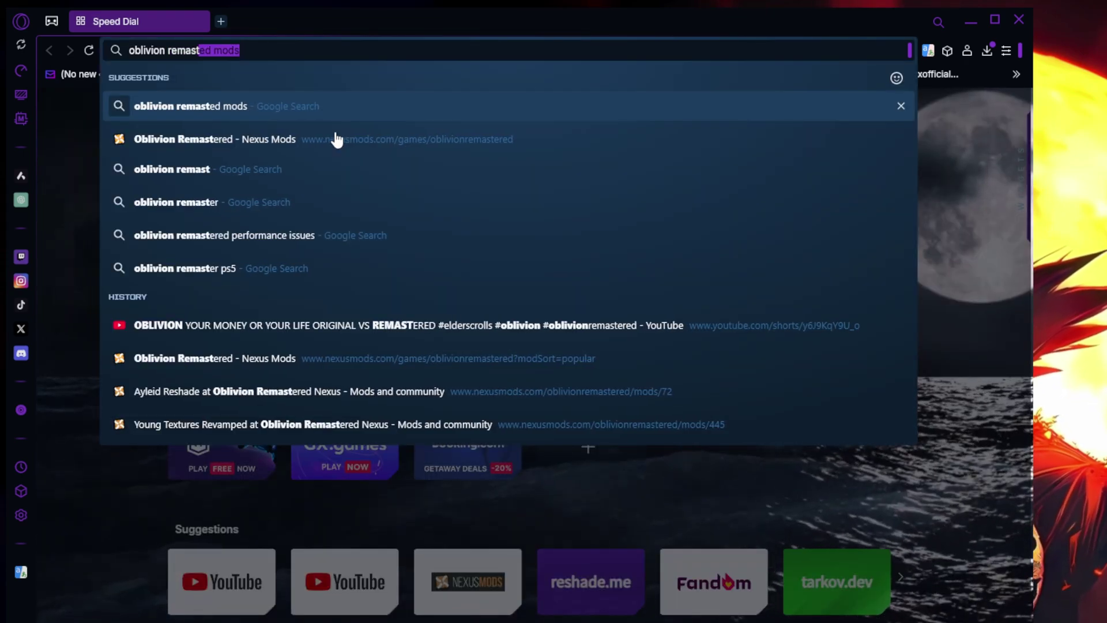
text(ered mods)
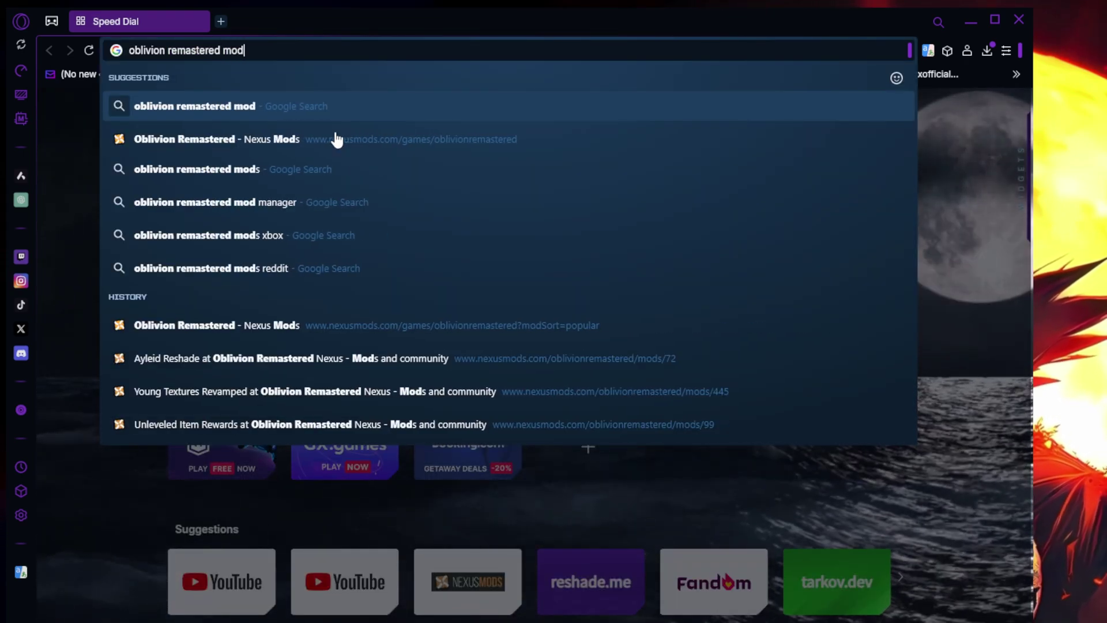
key(Return)
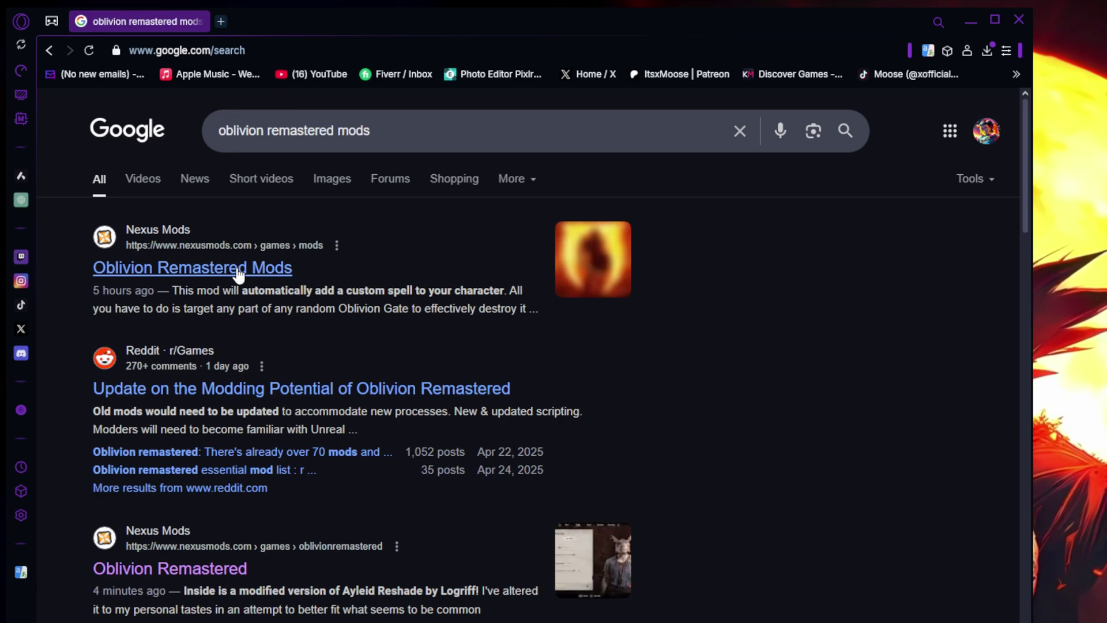
click(238, 271)
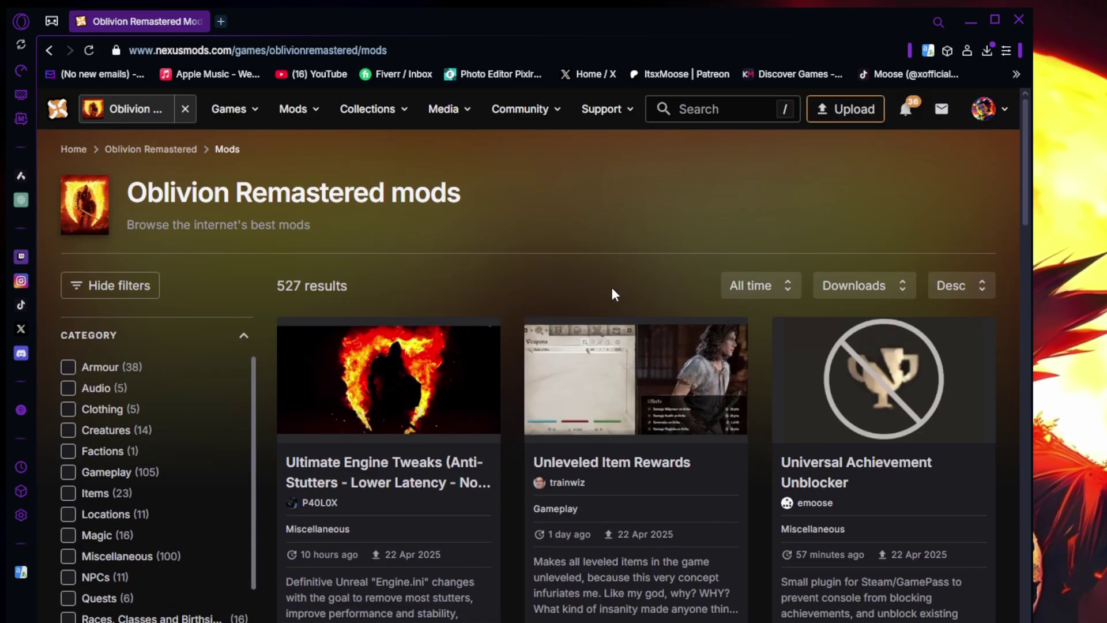
Sort the mod list by Downloads and open the Ayleid Reshade mod in a new tab
click(834, 286)
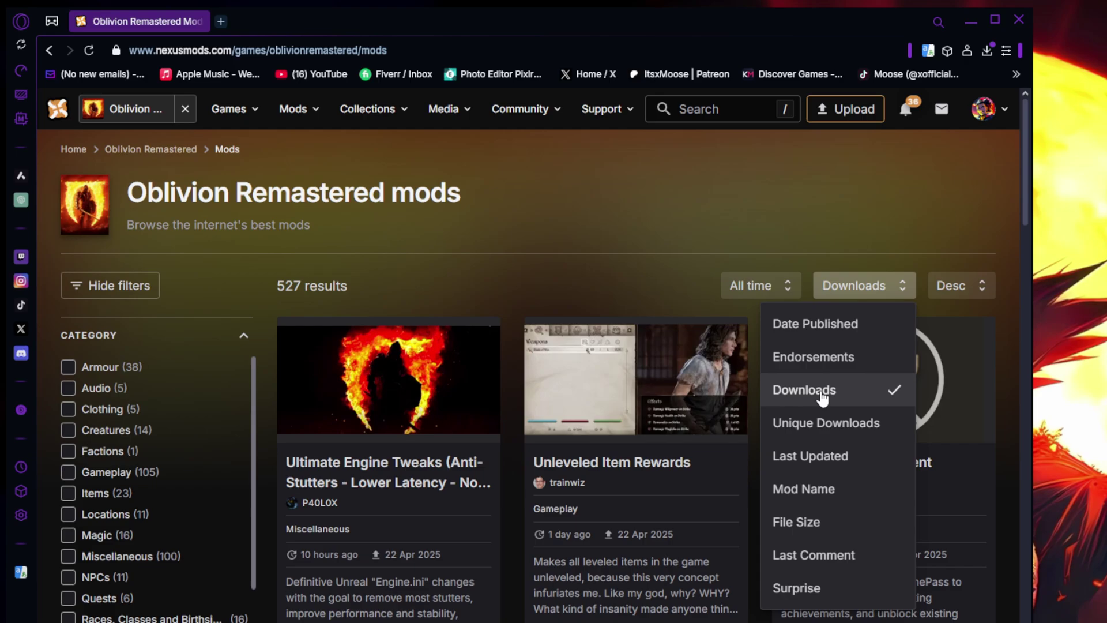
click(823, 392)
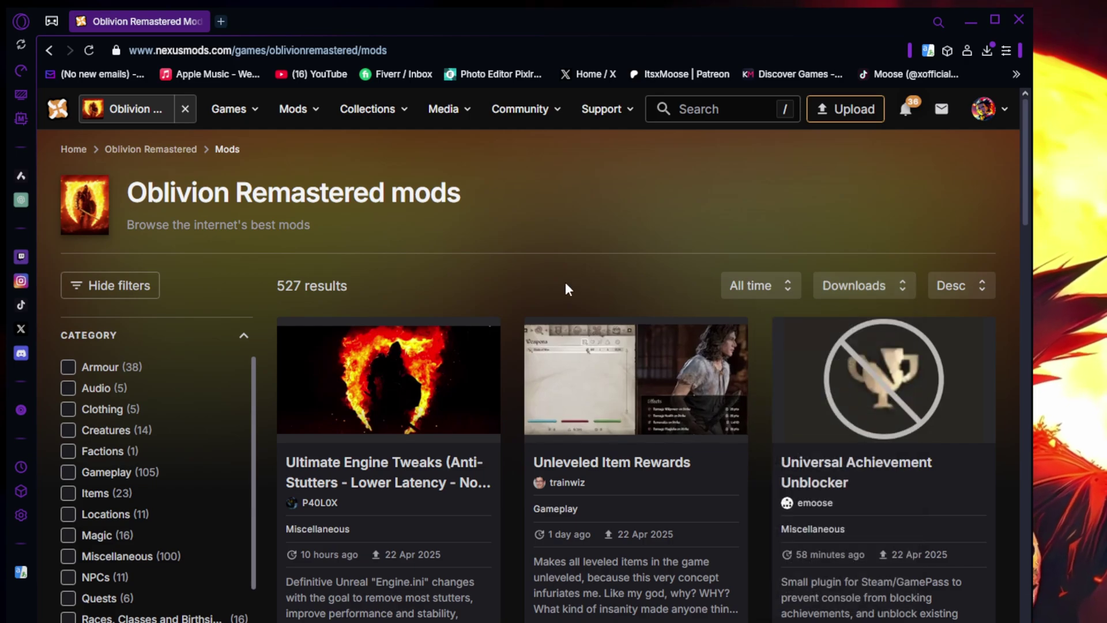
scroll(565, 289, down, 5)
right_click(825, 479)
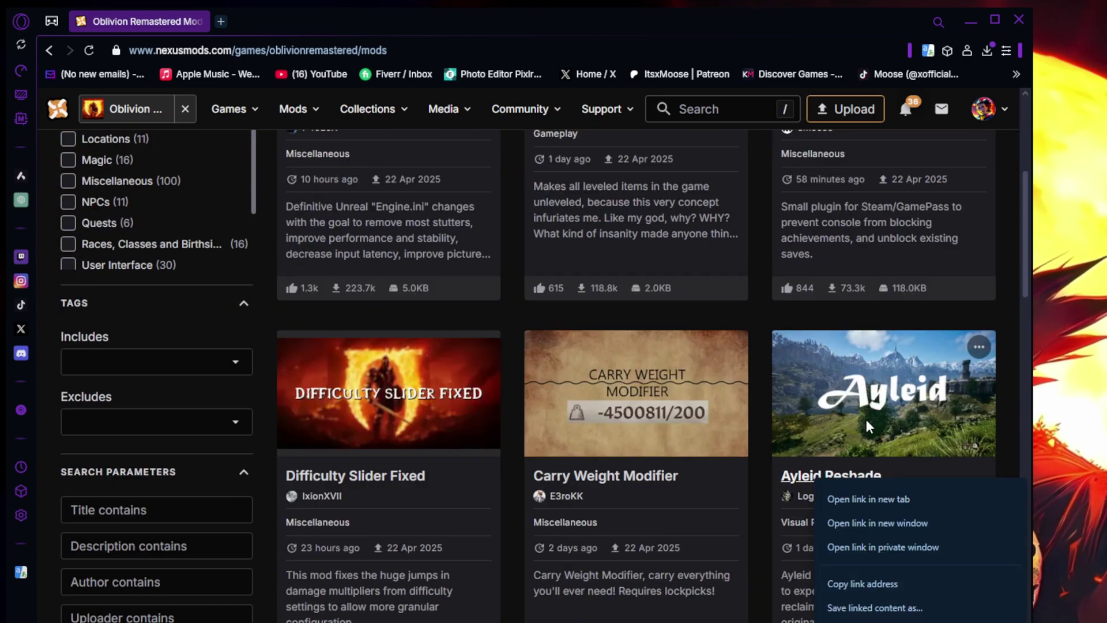
click(884, 502)
scroll(579, 278, up, 5)
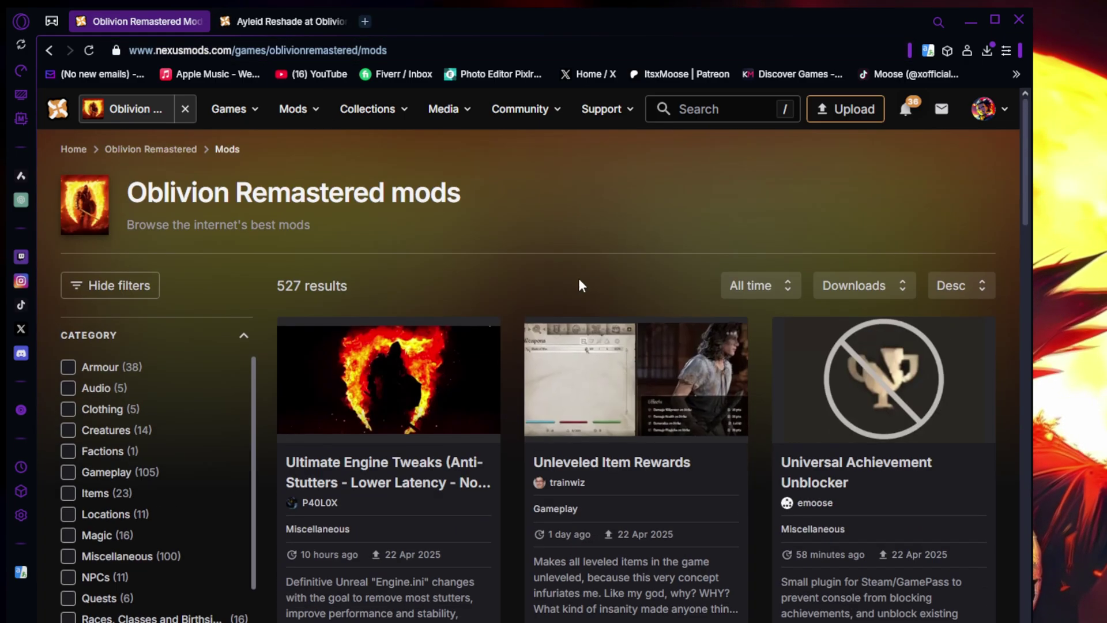
Search the Oblivion Remastered mods for "reshade" and look over the available presets
click(704, 111)
text(re)
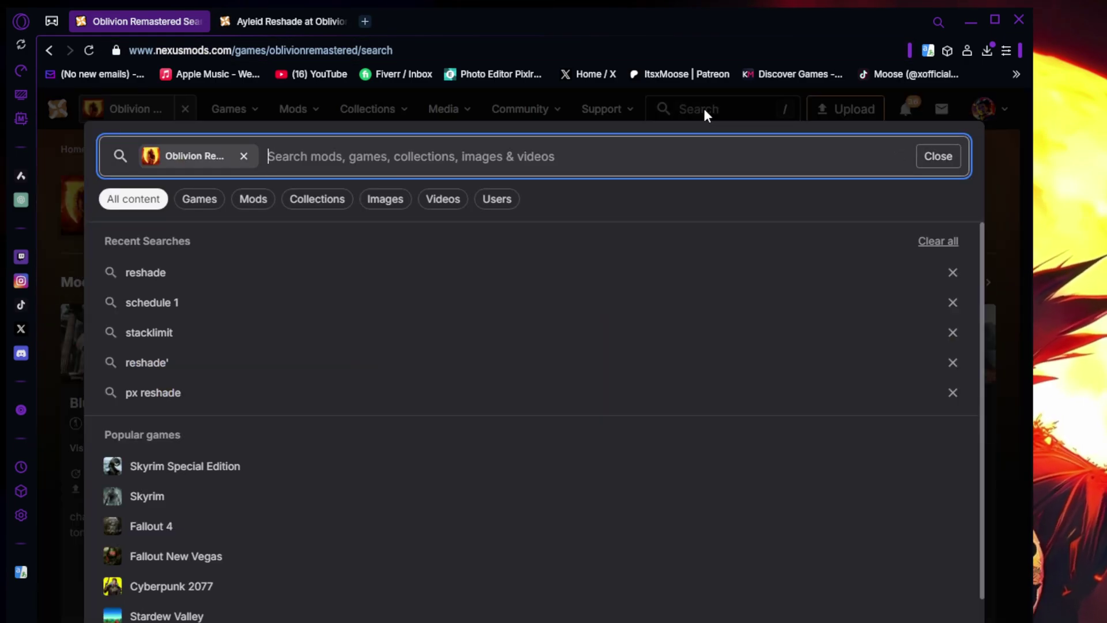
text(reshade)
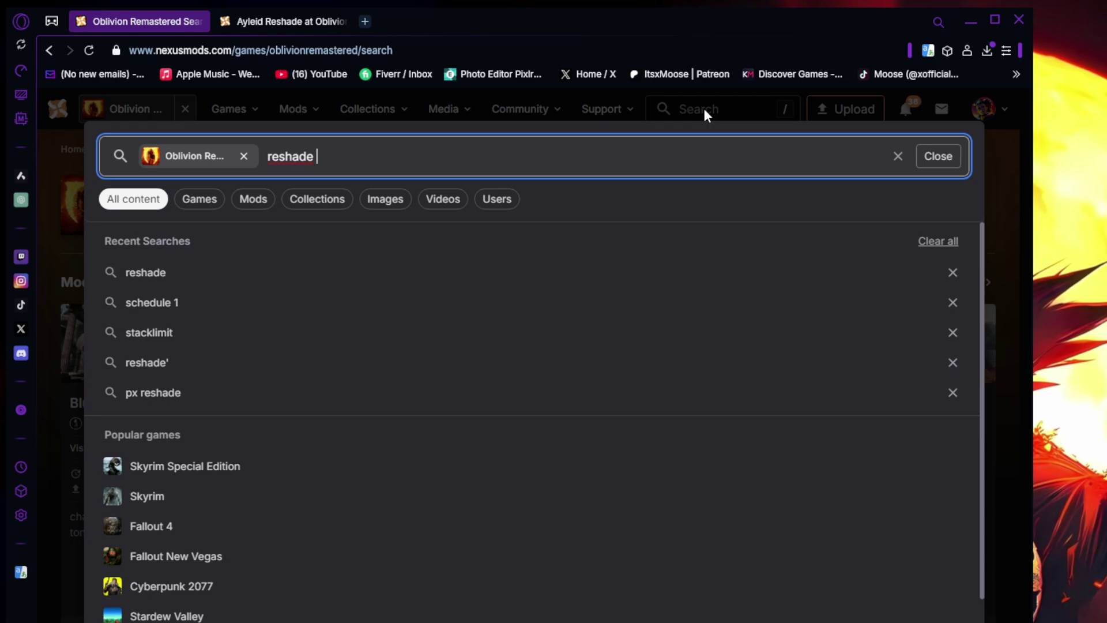
key(Return)
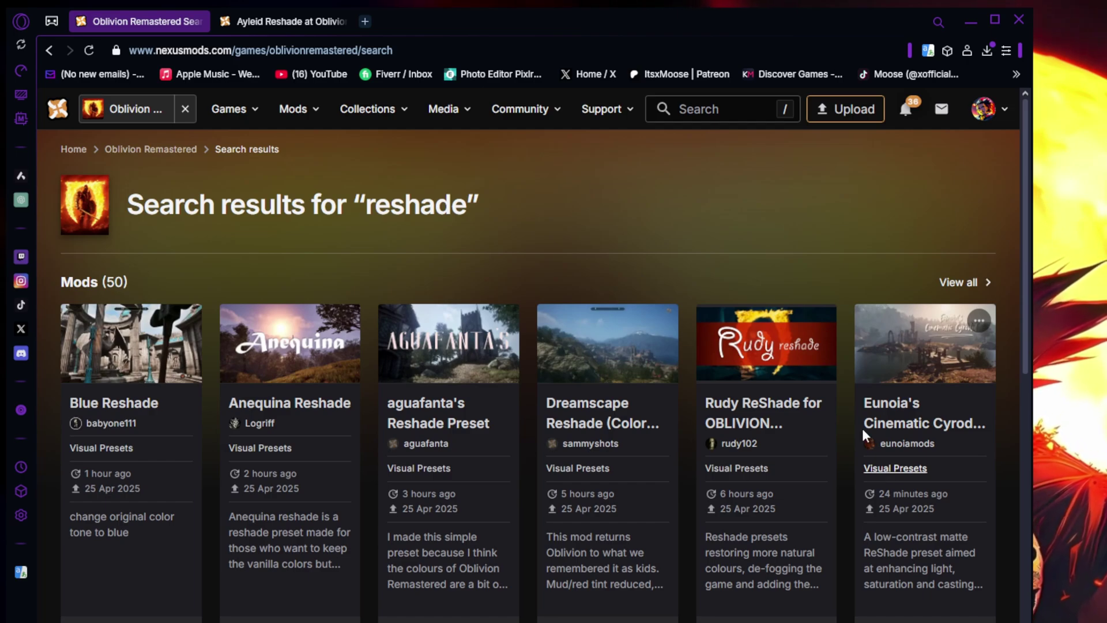
mouse_move(412, 502)
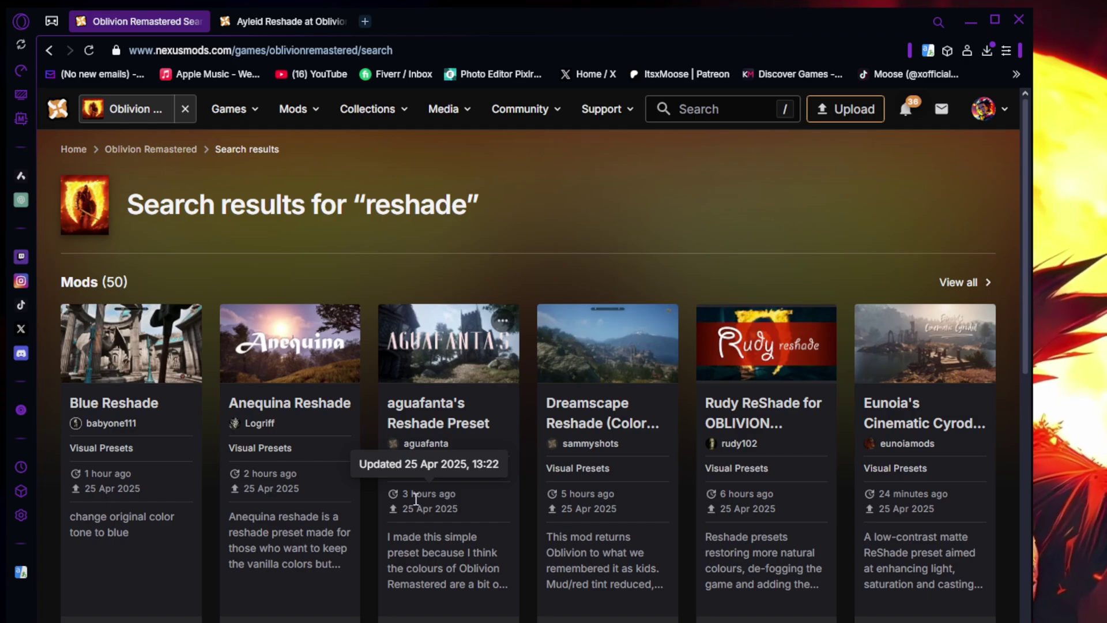
Read the Ayleid Reshade mod description, especially the note on HDR monitors and turning off DPX
key(ctrl+Tab)
scroll(270, 365, down, 2)
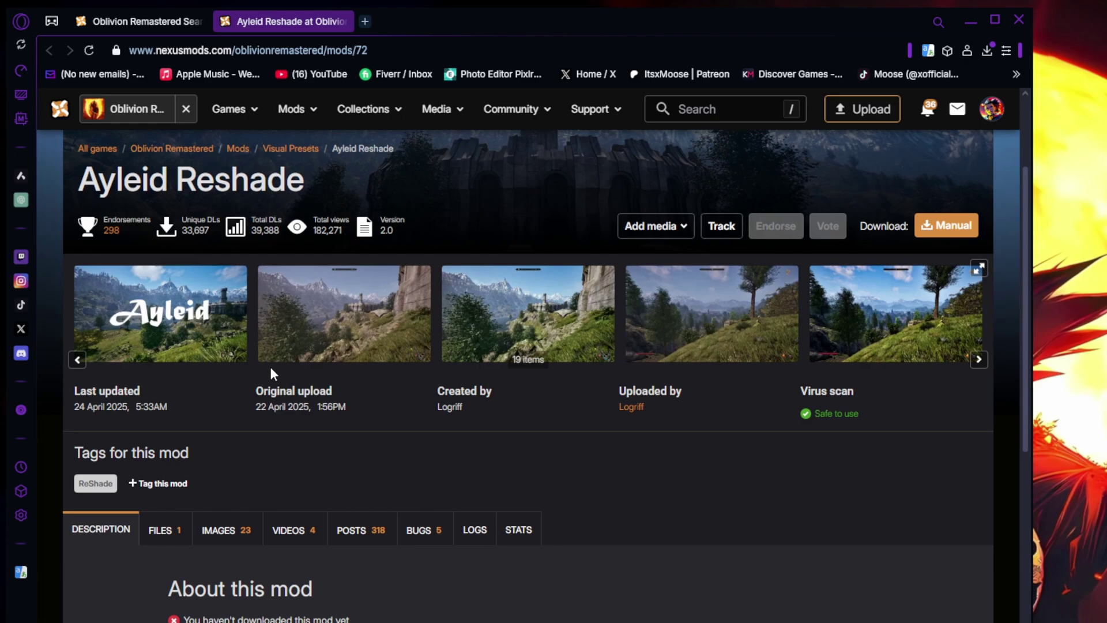
scroll(165, 459, down, 2)
scroll(142, 403, down, 2)
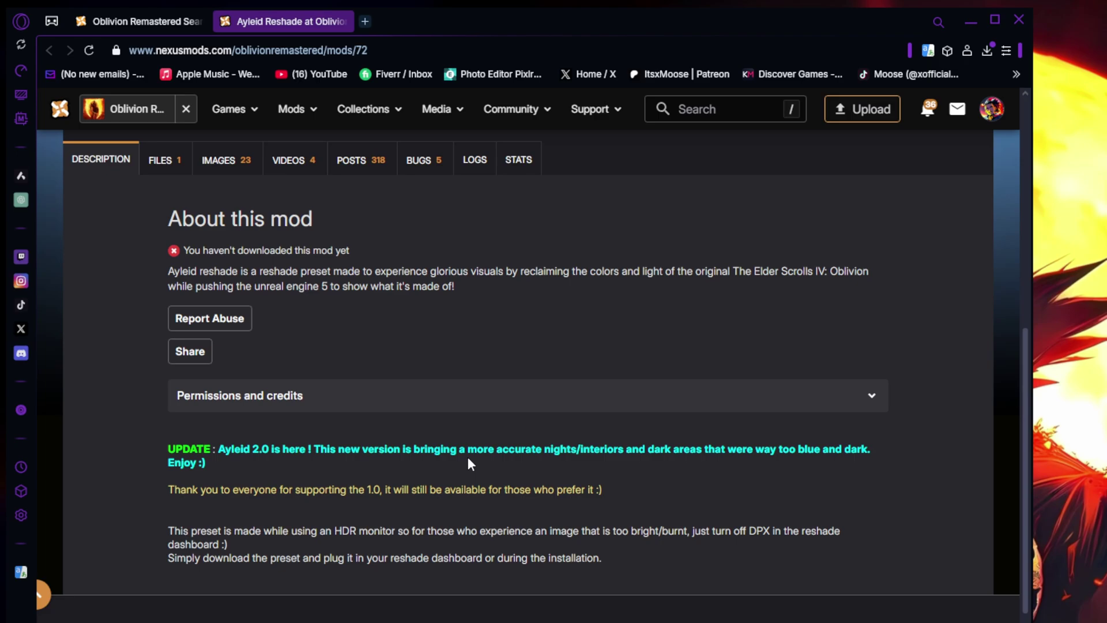
drag(303, 531, 269, 546)
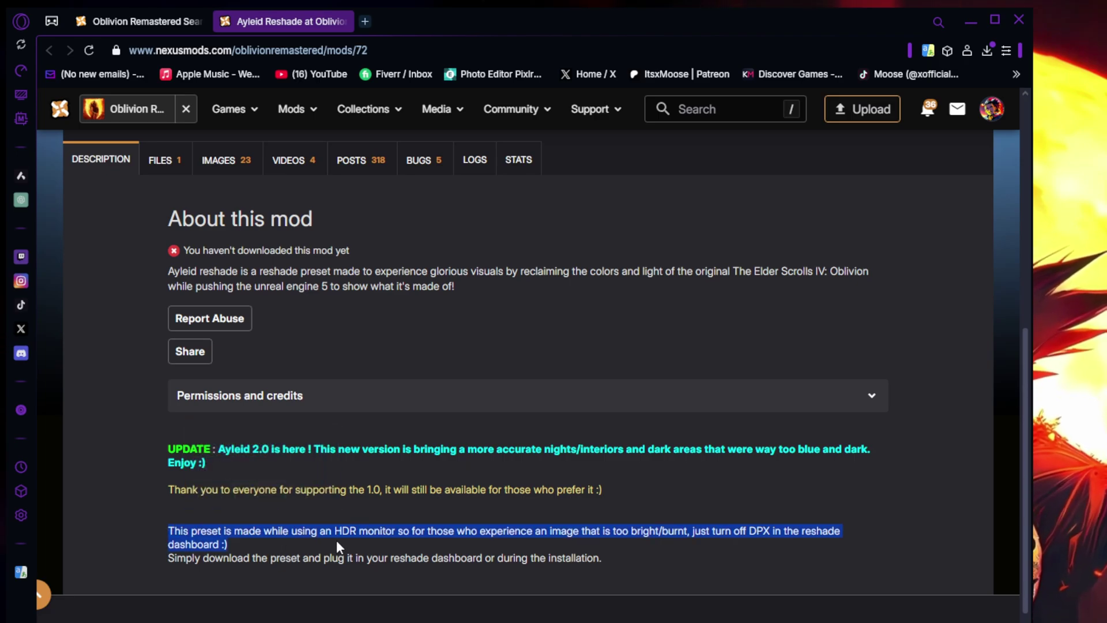
drag(337, 546, 810, 529)
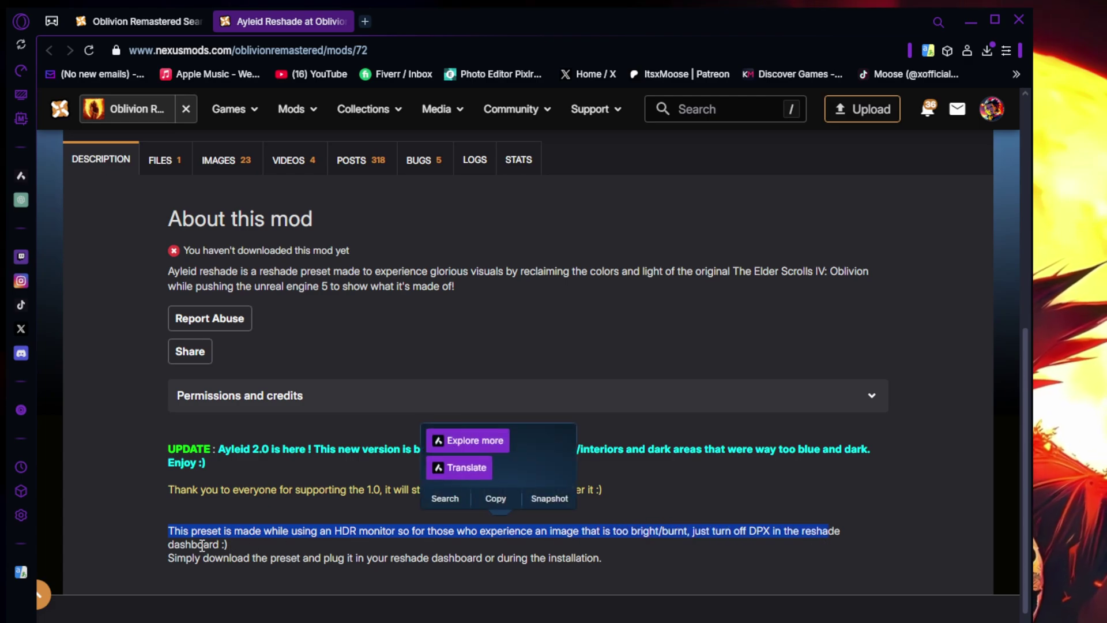
click(252, 557)
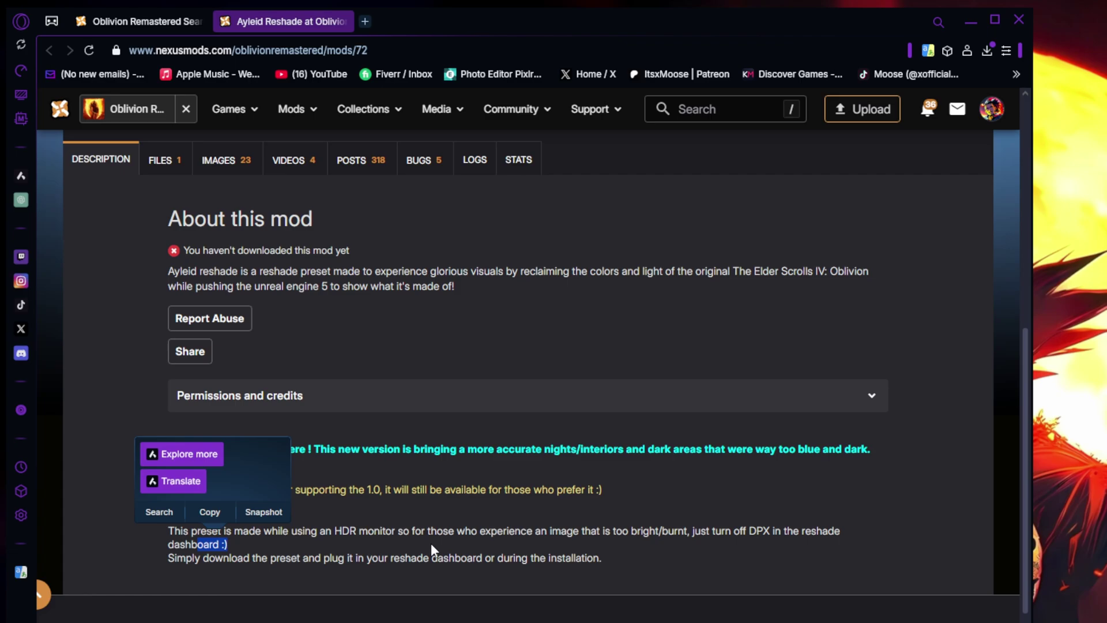
drag(167, 533, 248, 543)
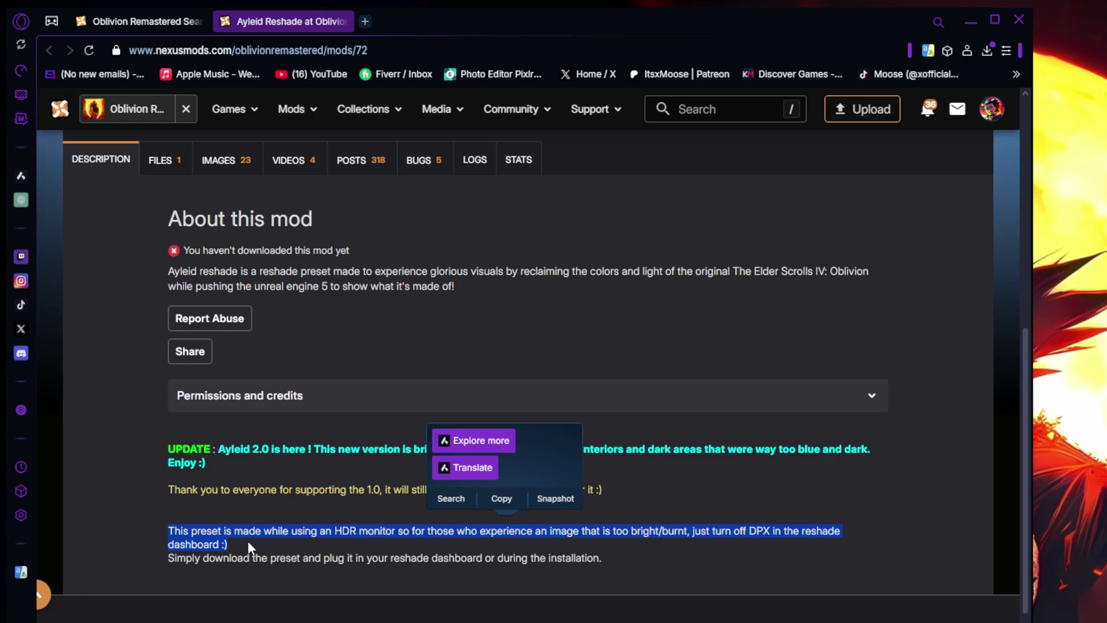
click(508, 343)
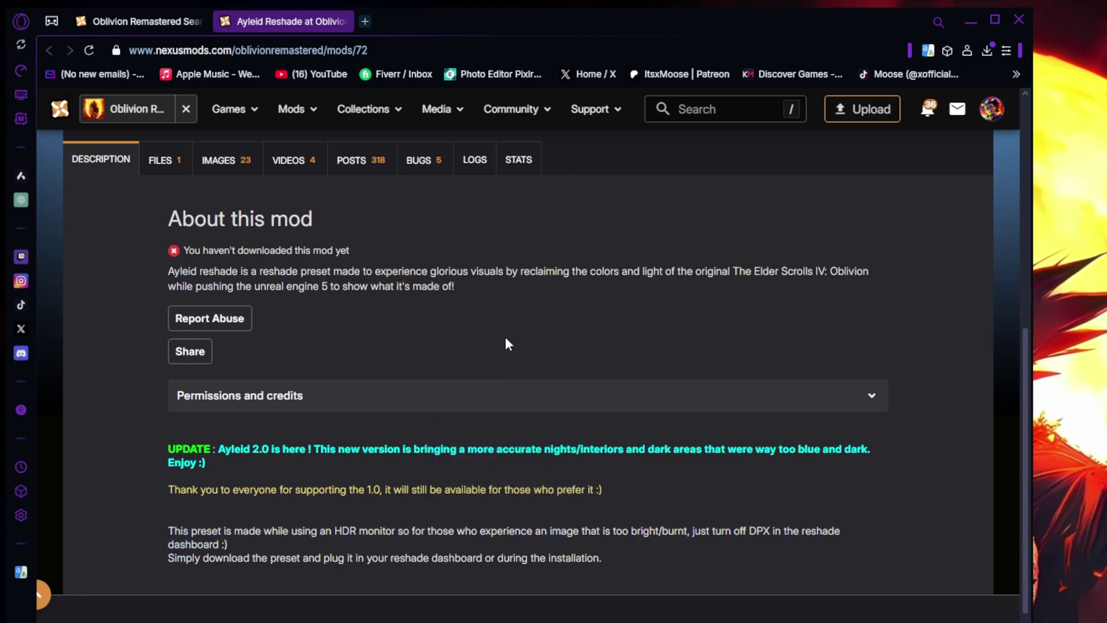
Download the Ayleid 2.0 preset archive from the mod's files and open the Downloads folder in File Explorer
click(162, 160)
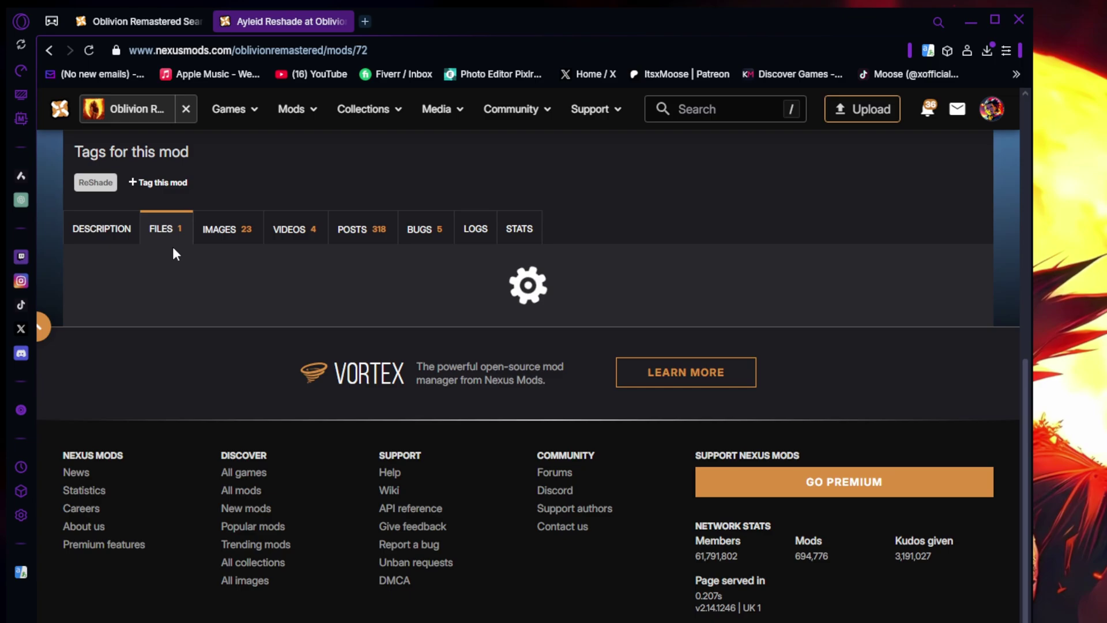
click(247, 442)
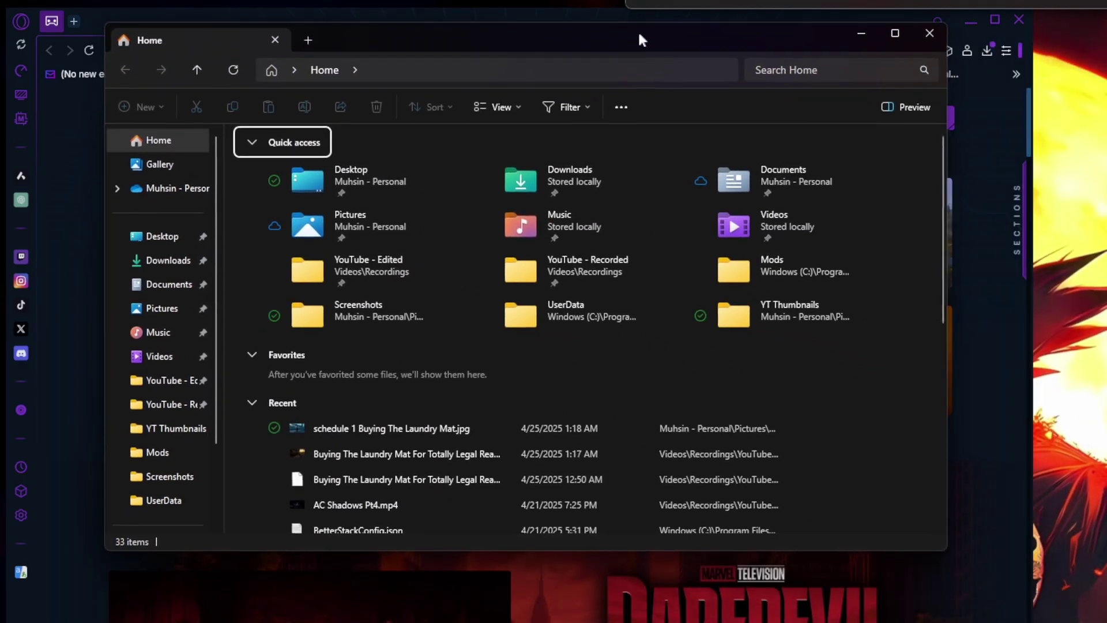
drag(639, 35, 538, 22)
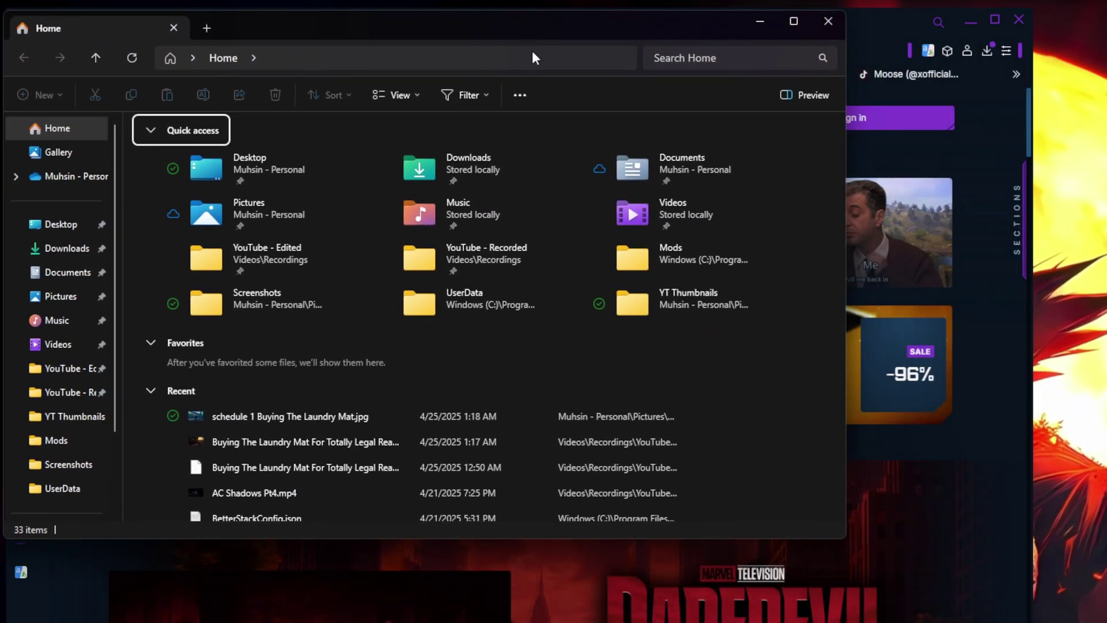
click(65, 248)
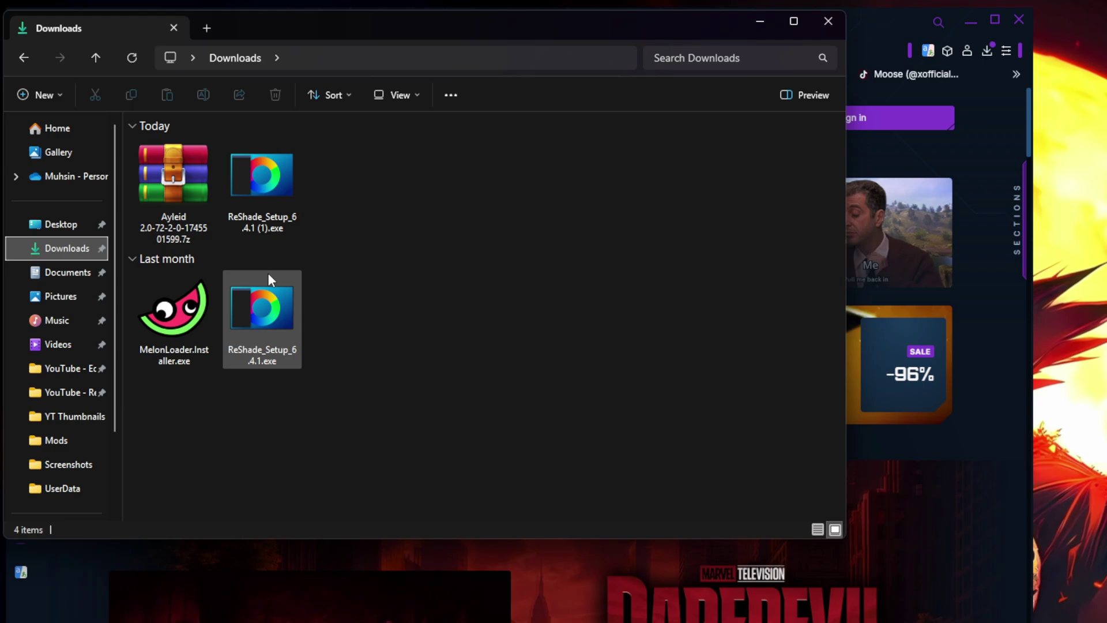
click(359, 237)
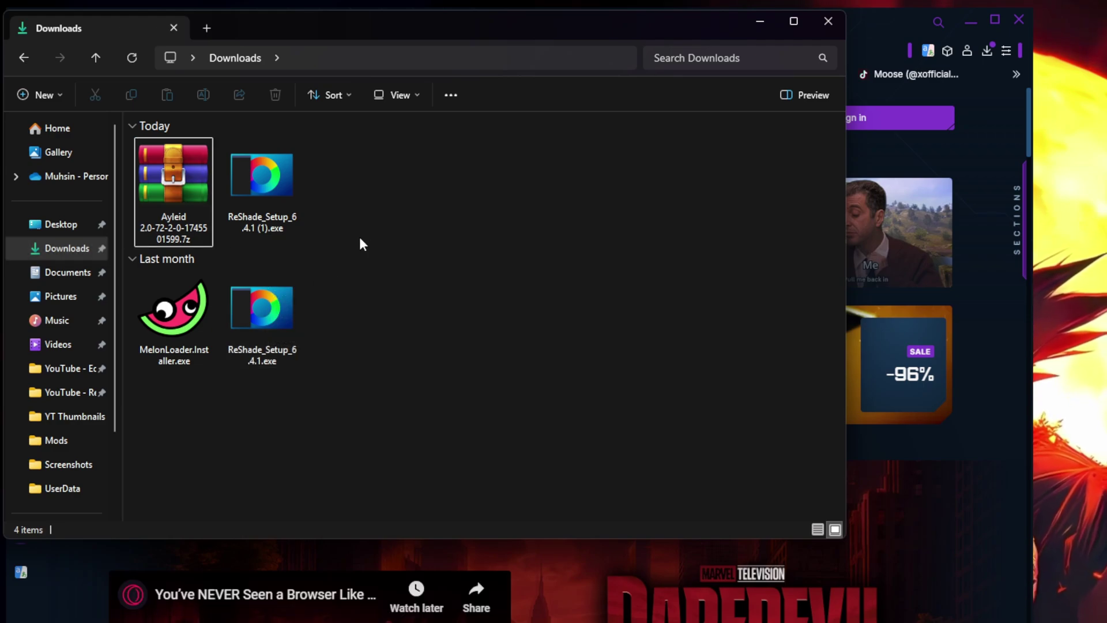
Extract the Ayleid 2.0 archive to its default folder in Downloads, check the extracted contents and return to Downloads
right_click(165, 214)
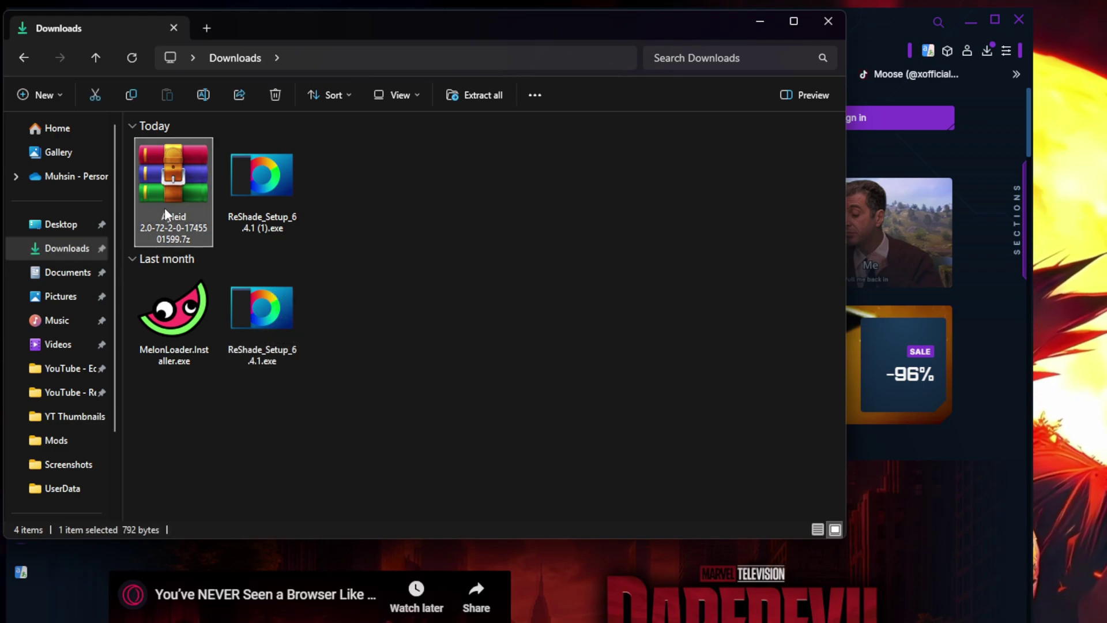
mouse_move(223, 286)
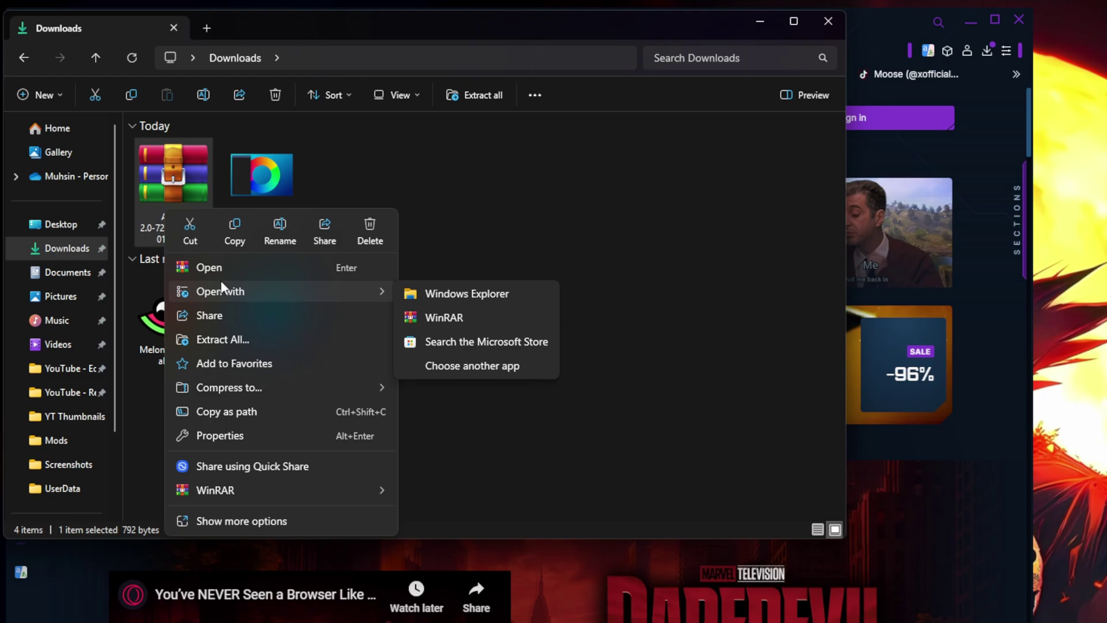
click(267, 340)
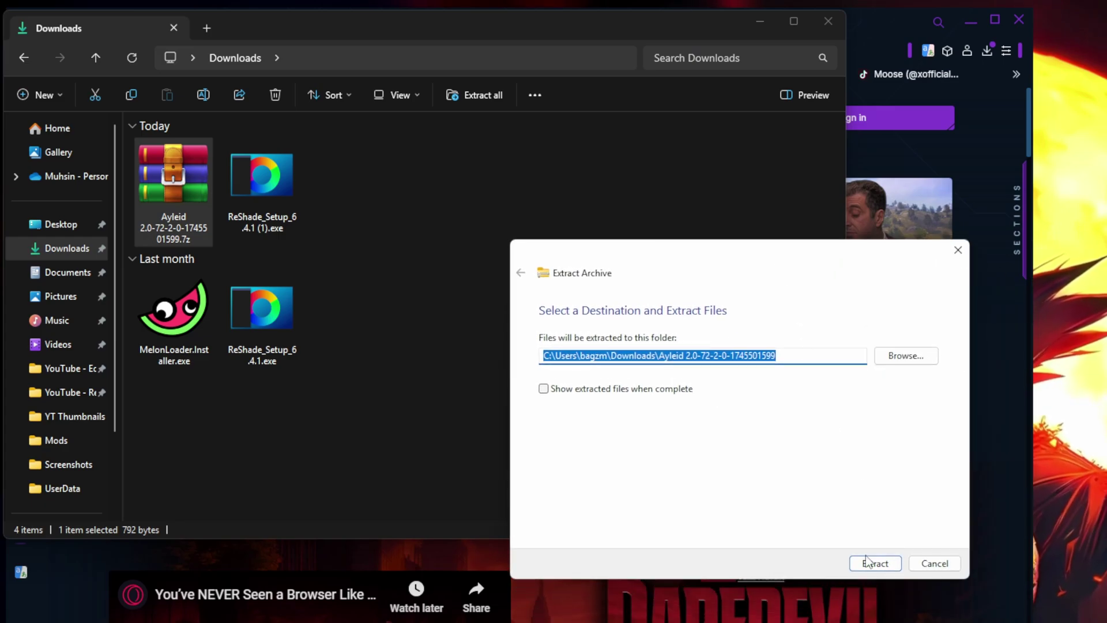
click(874, 570)
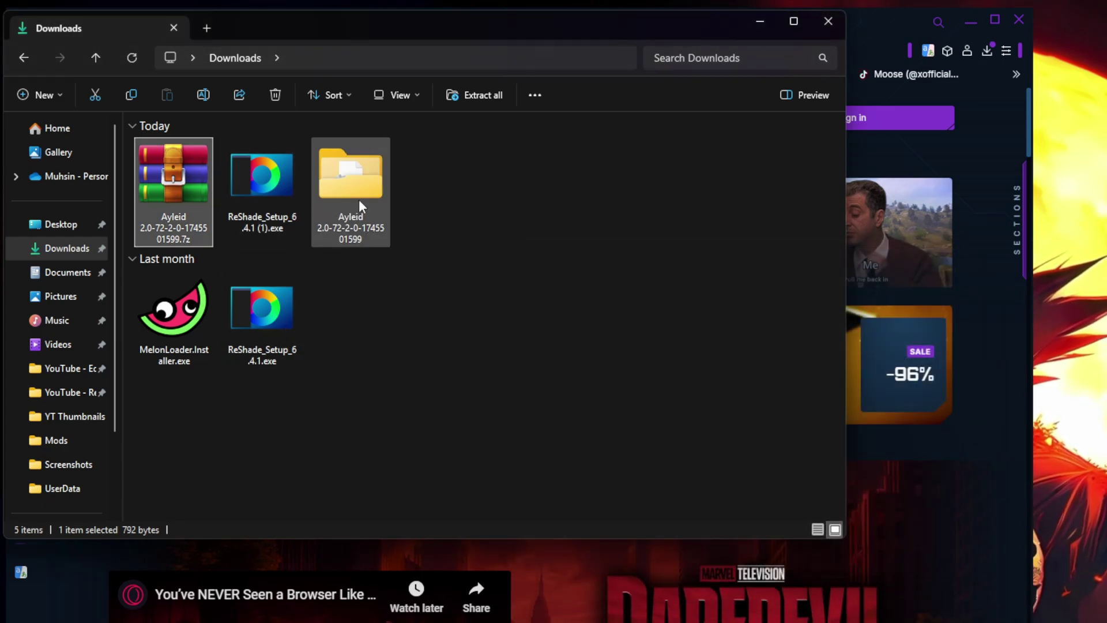
double_click(324, 183)
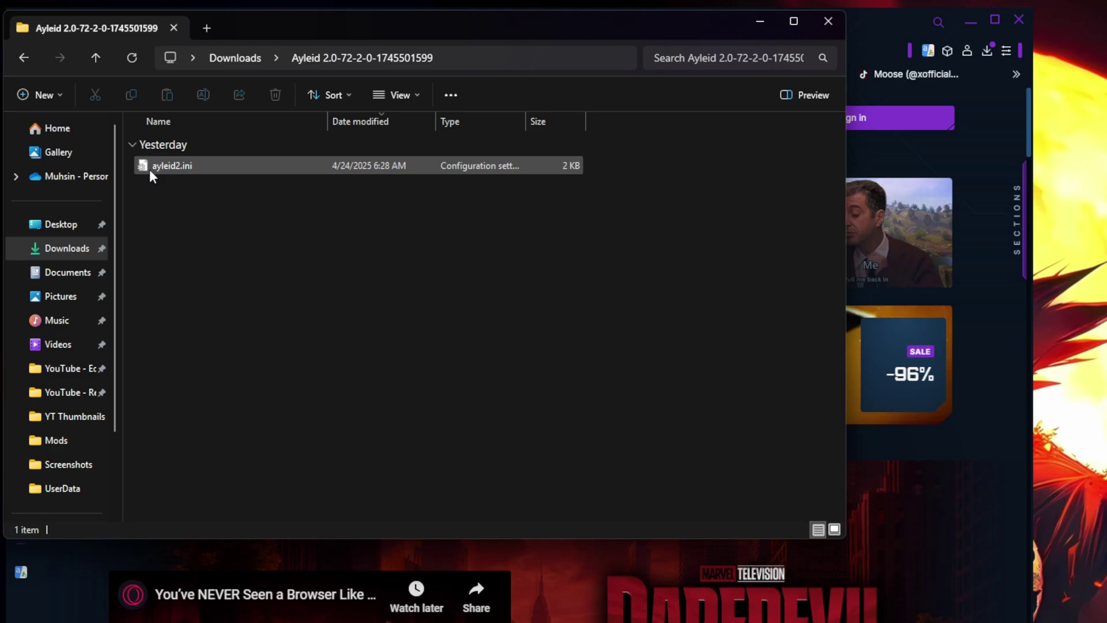
click(23, 66)
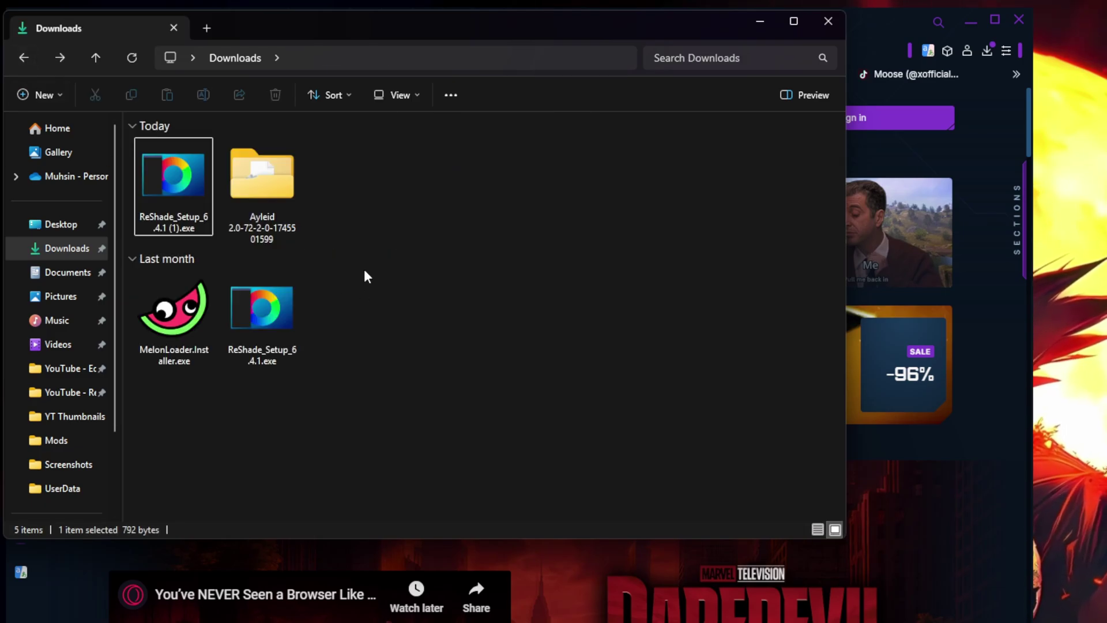
Run the ReShade 6.4.1 setup for OblivionRemastered-Win64-Shipping with the Update ReShade and effects operation
double_click(196, 202)
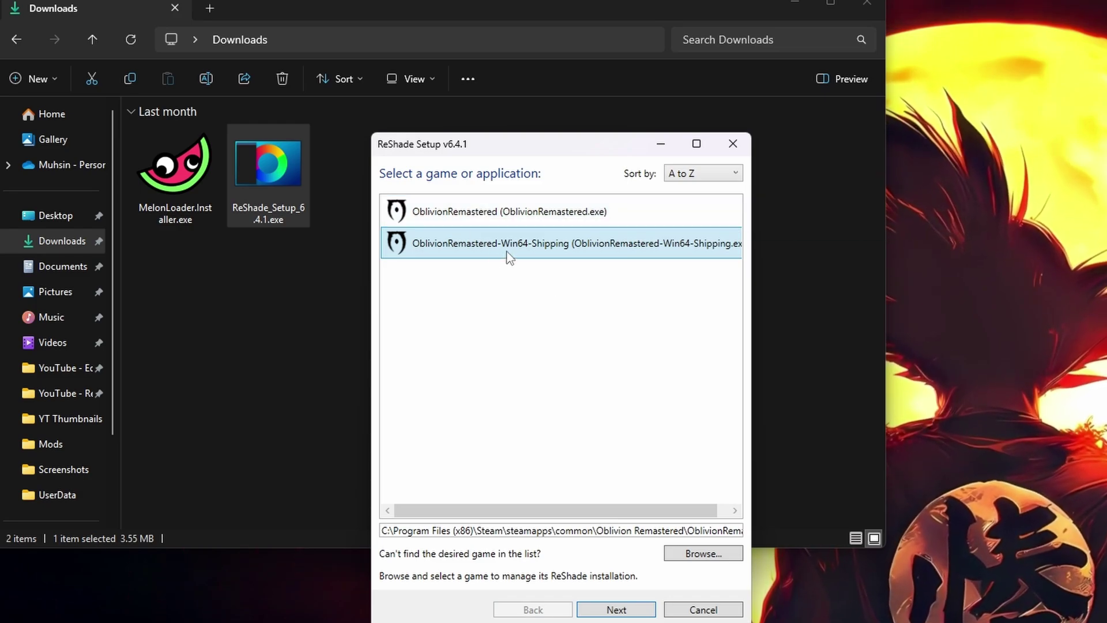
click(616, 607)
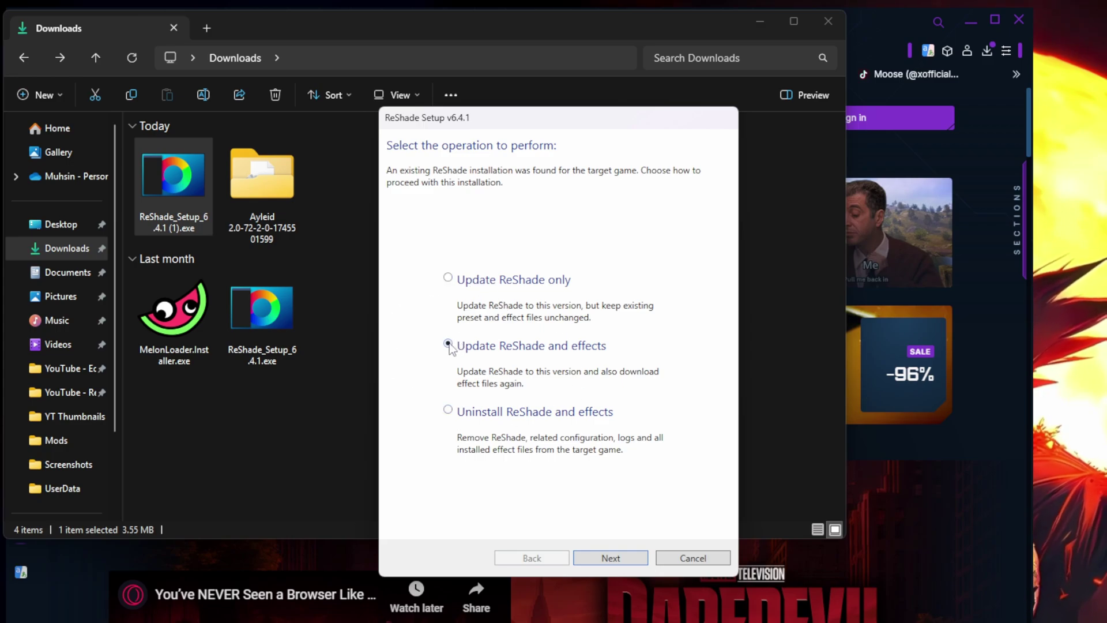
click(614, 556)
Load ayleid2.ini from the extracted Ayleid 2.0 folder in Downloads as the preset that determines which effects to install
scroll(517, 377, down, 5)
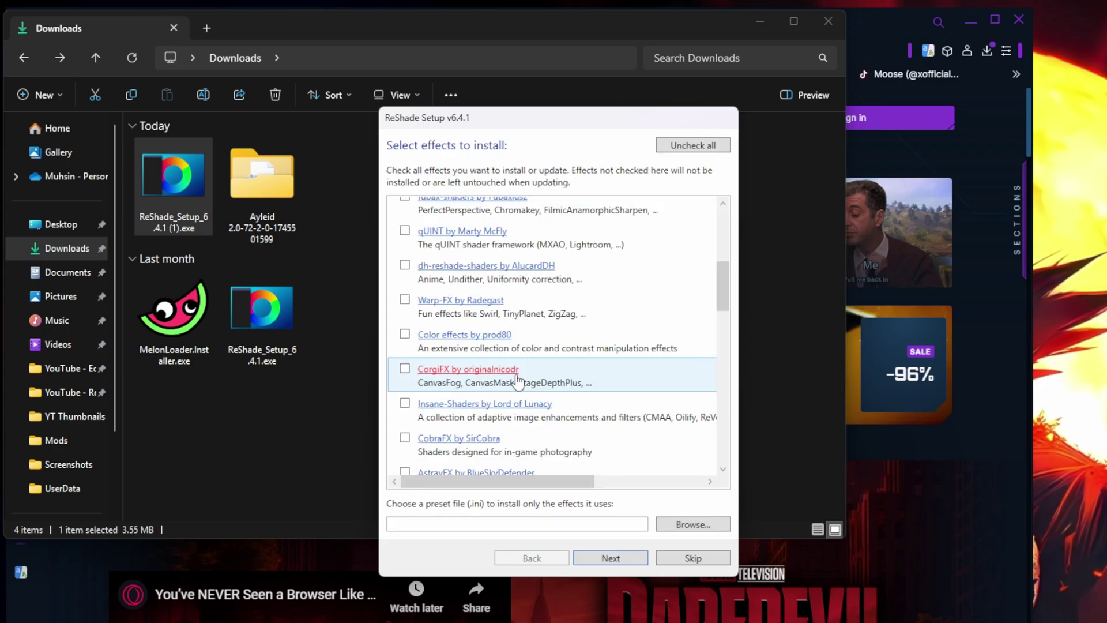
scroll(519, 381, up, 5)
scroll(518, 379, up, 1)
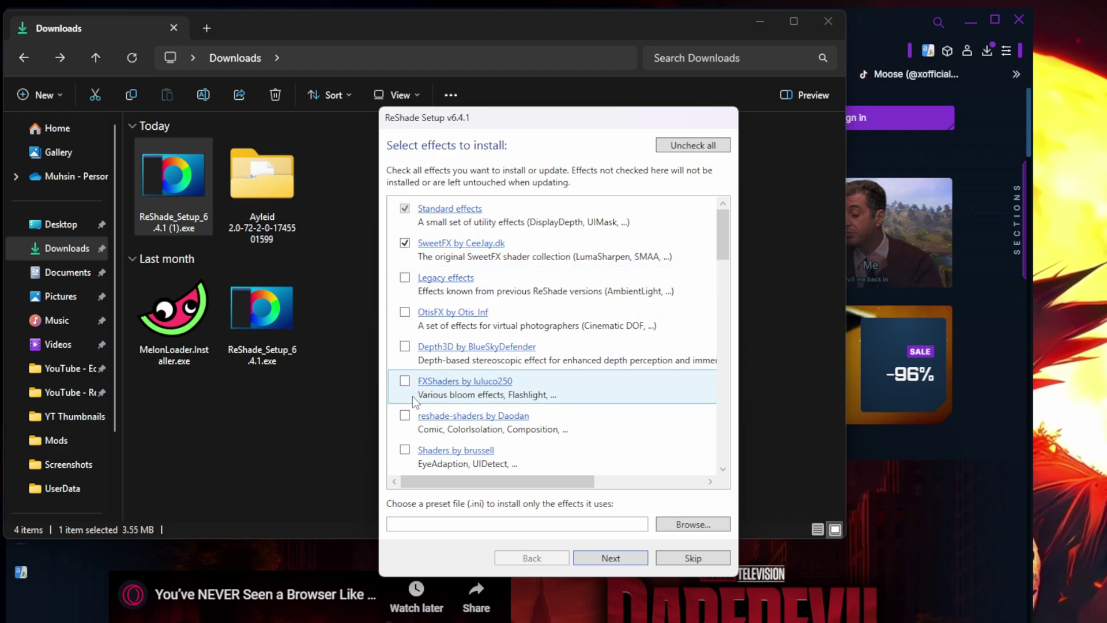
click(711, 528)
click(441, 302)
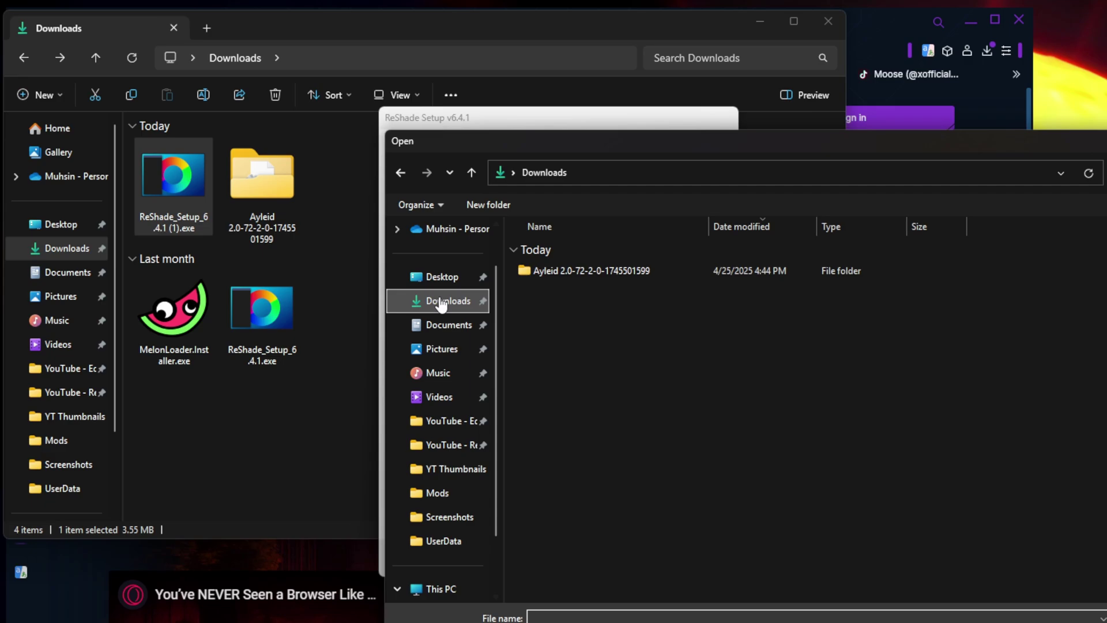
double_click(594, 270)
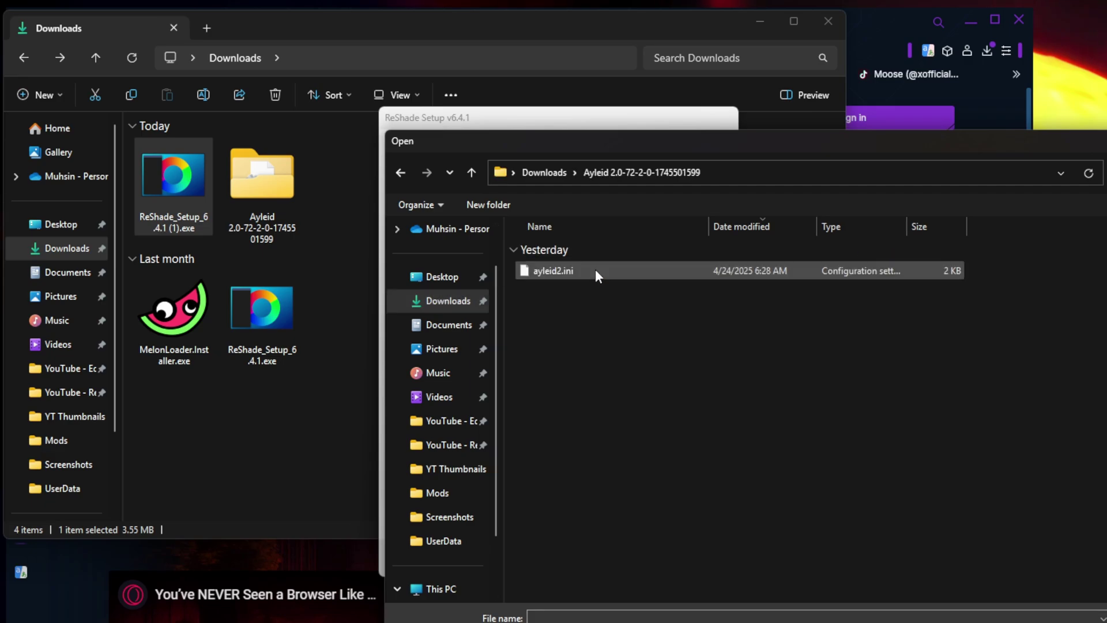
click(564, 270)
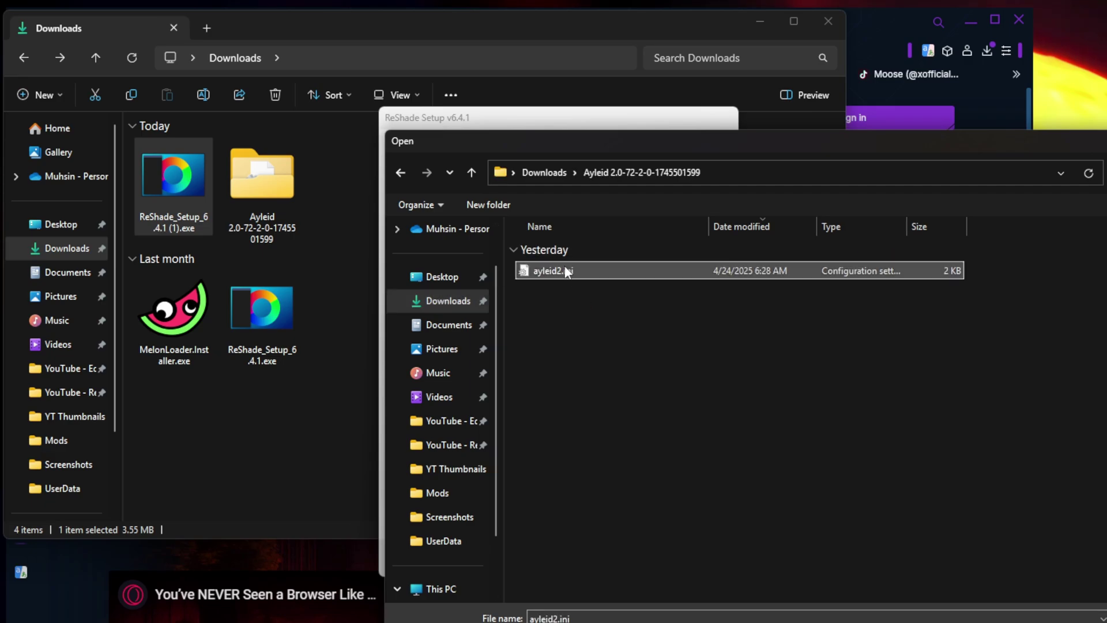
key(Return)
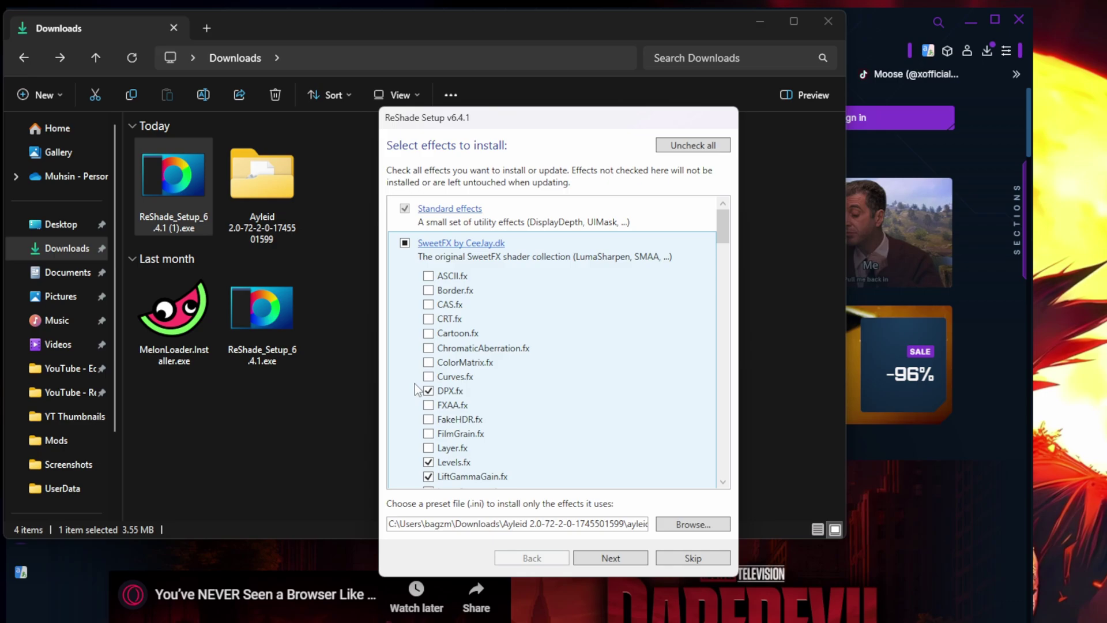
Review the effects selected by the preset, then install them and finish the ReShade setup
scroll(402, 228, down, 10)
scroll(639, 271, up, 10)
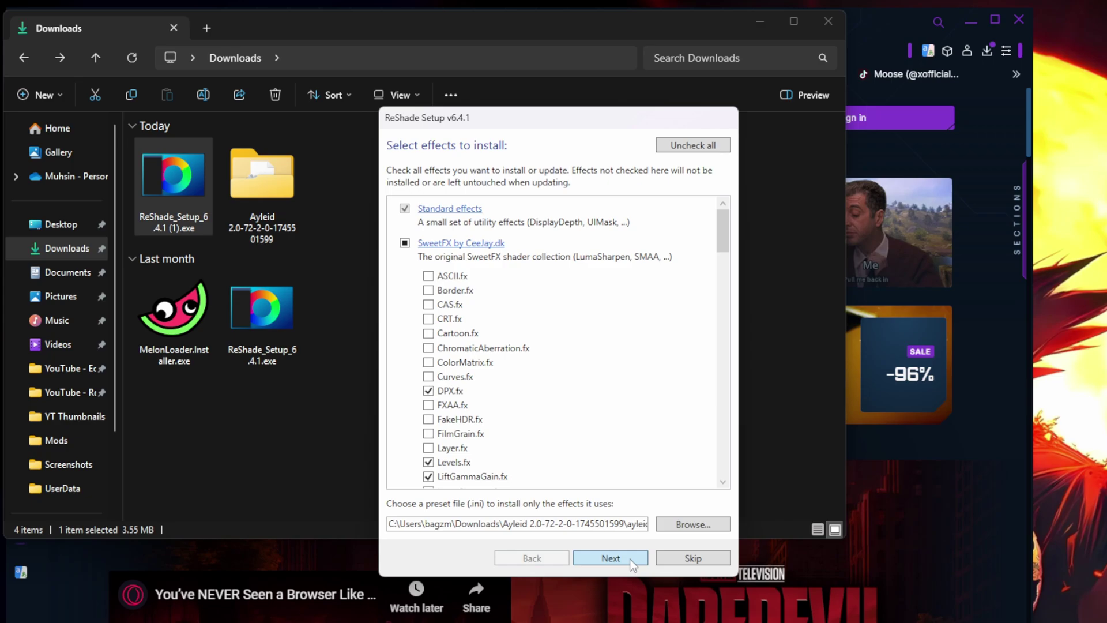
click(629, 559)
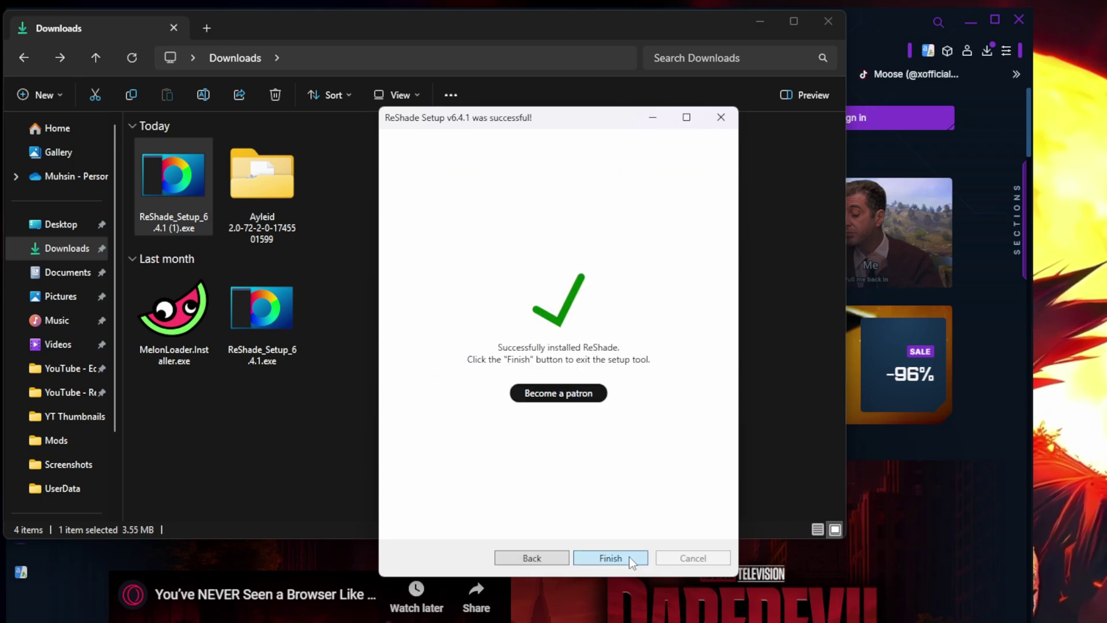
click(629, 556)
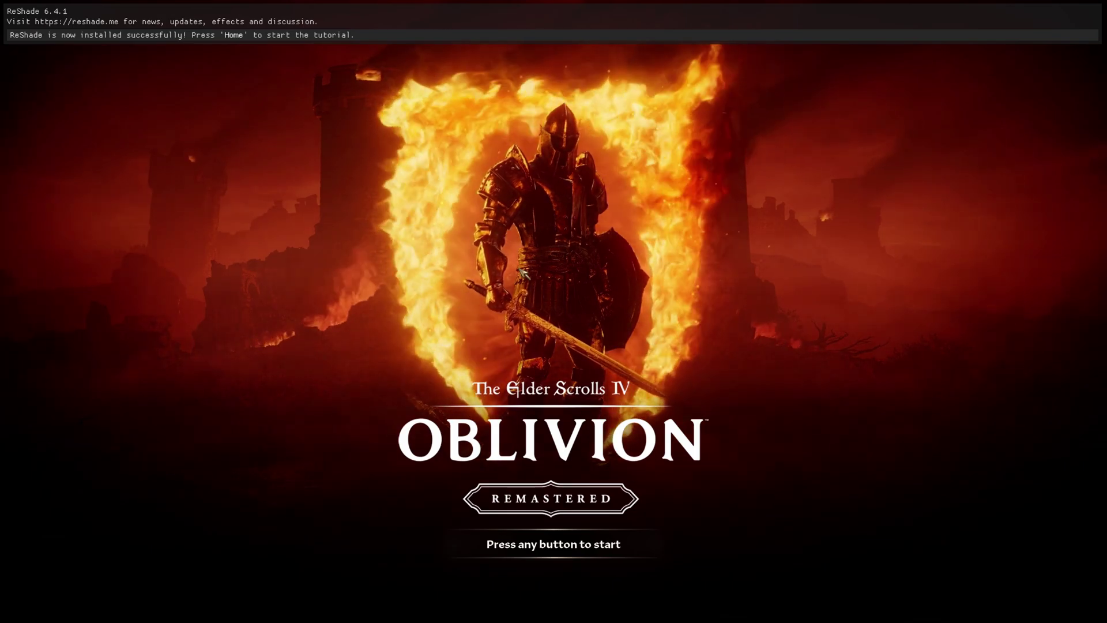
In Oblivion Remastered, open the ReShade overlay, skip its tutorial and set the effect toggle key to End
key(Home)
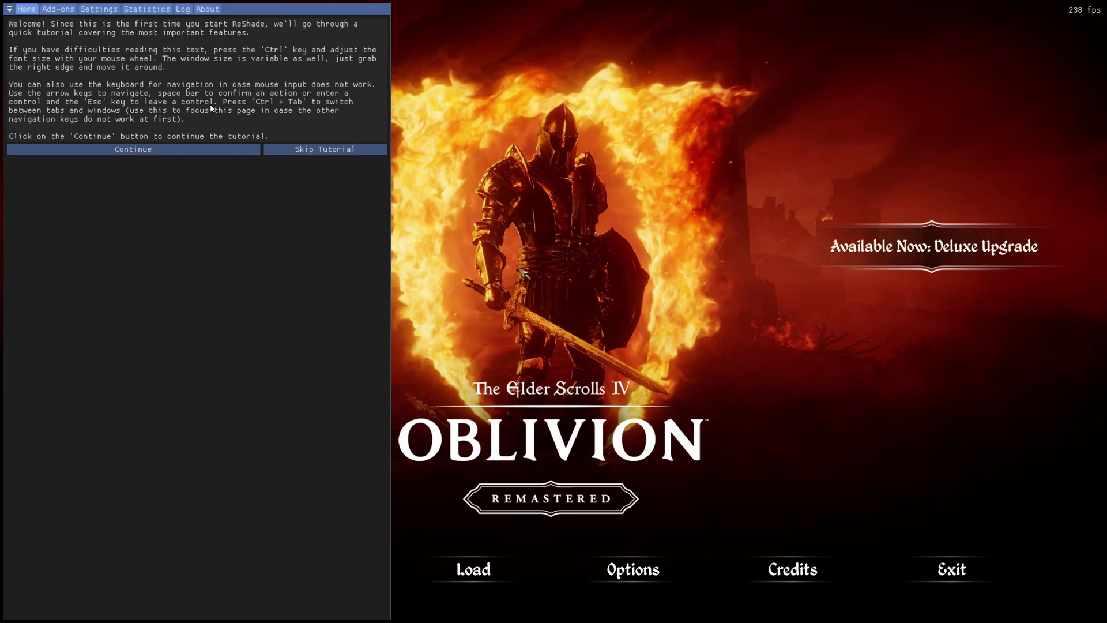
click(320, 148)
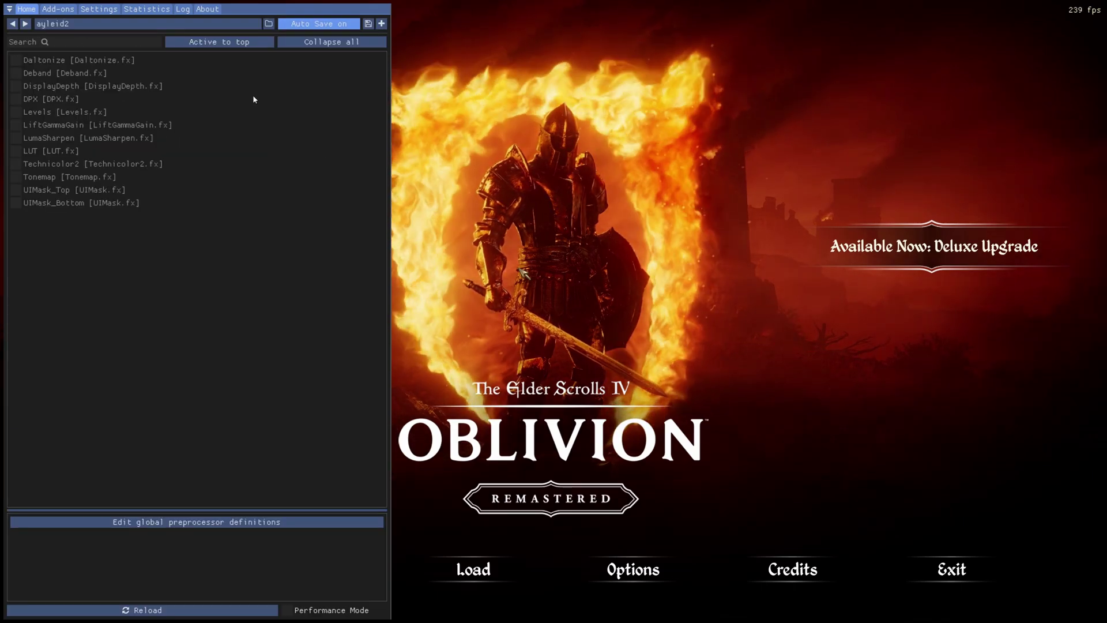
click(93, 8)
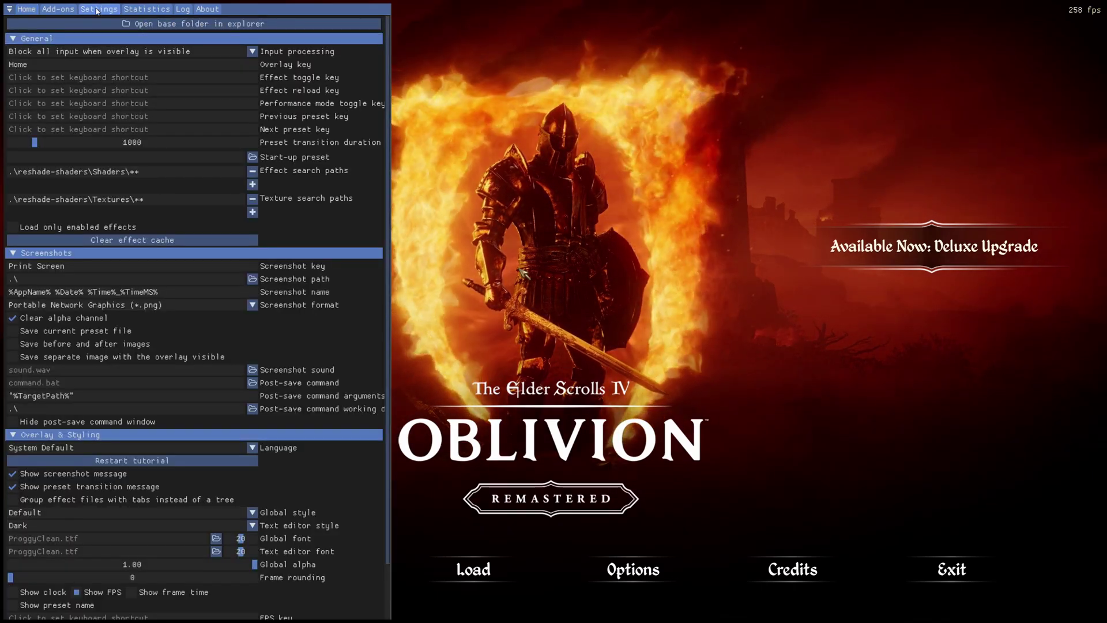
click(230, 77)
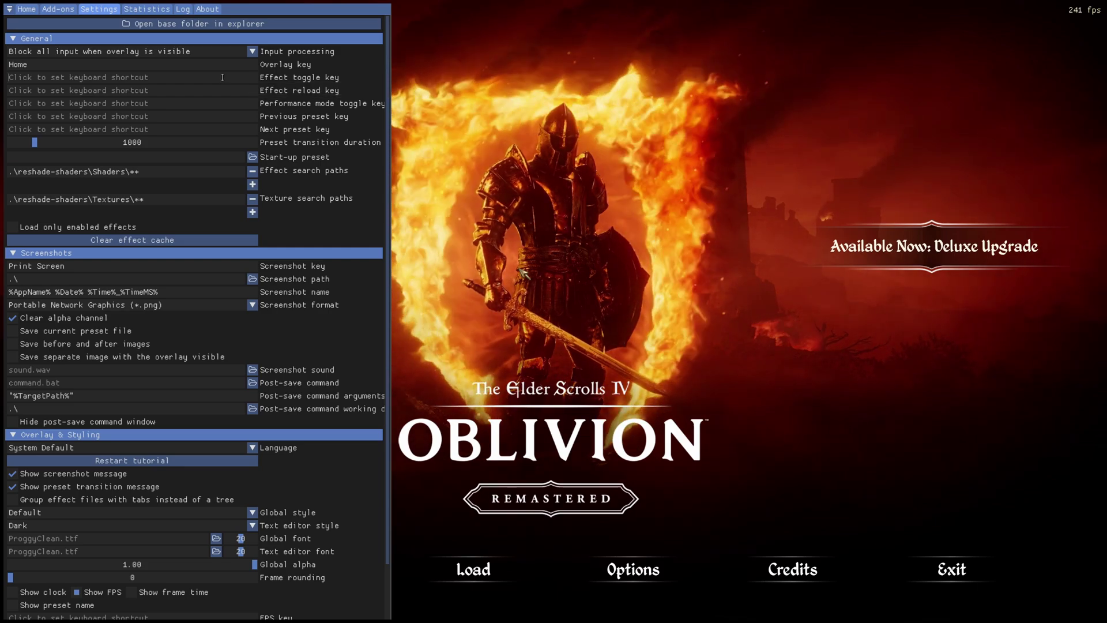
key(End)
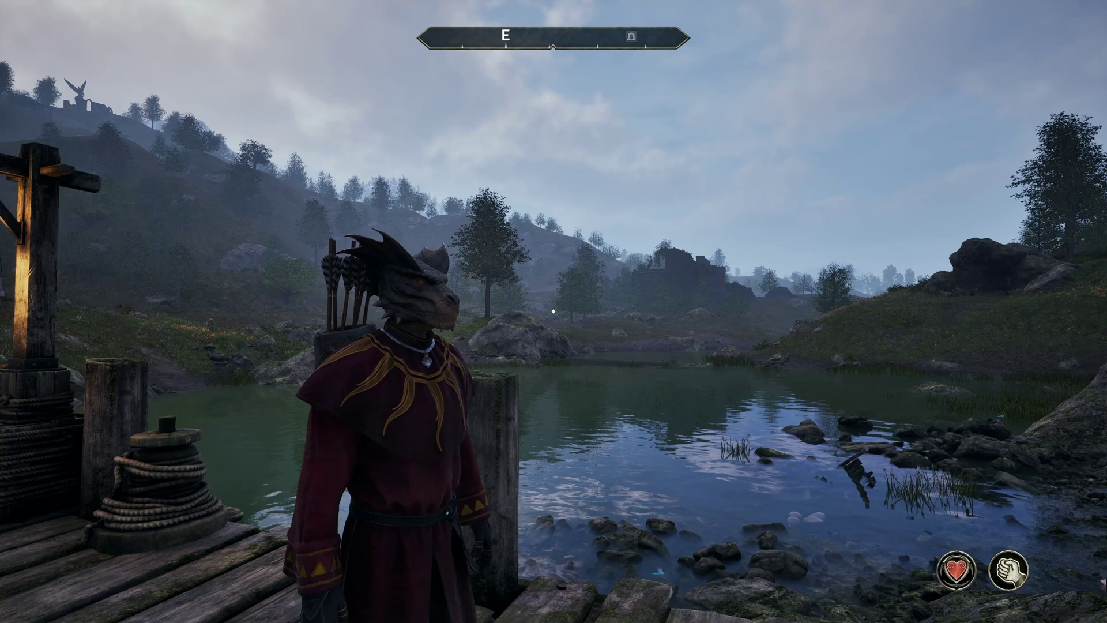
mouse_move(554, 311)
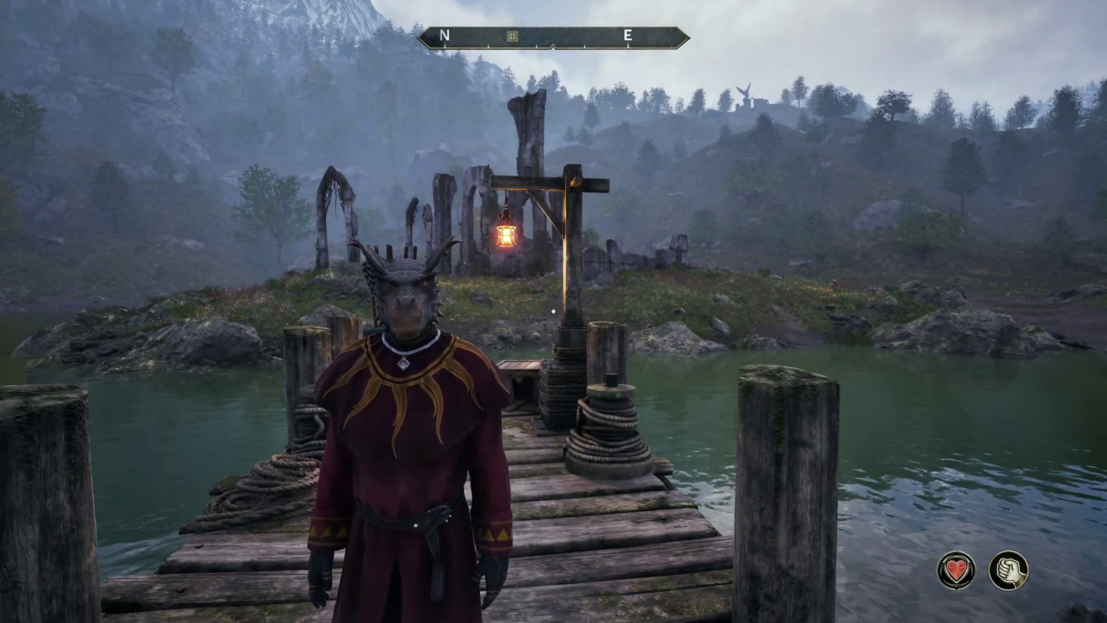
key(w)
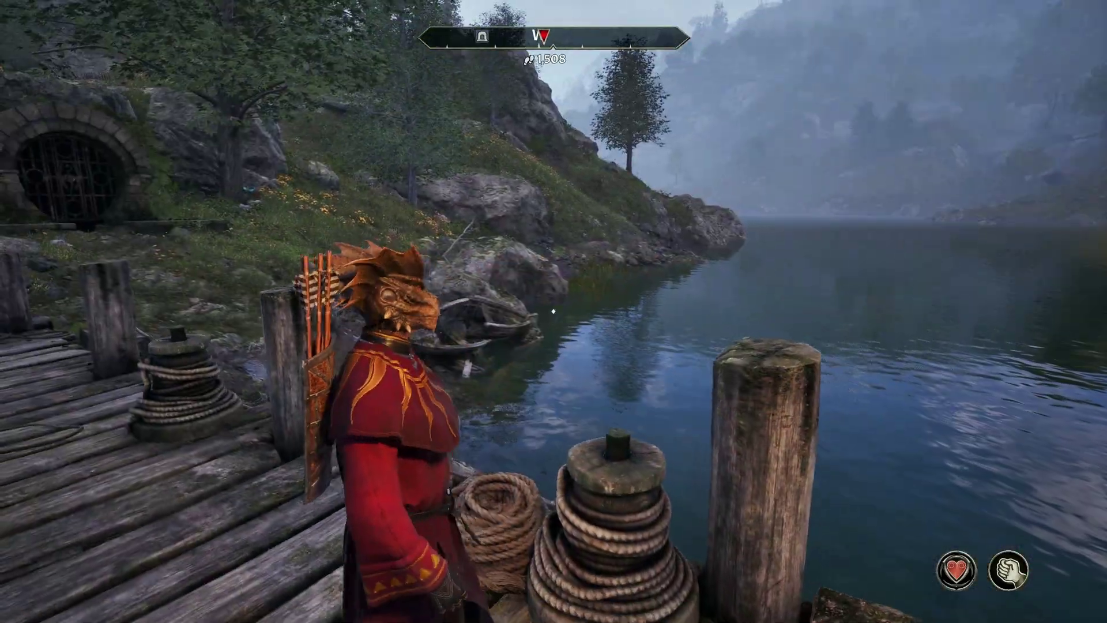
key(w)
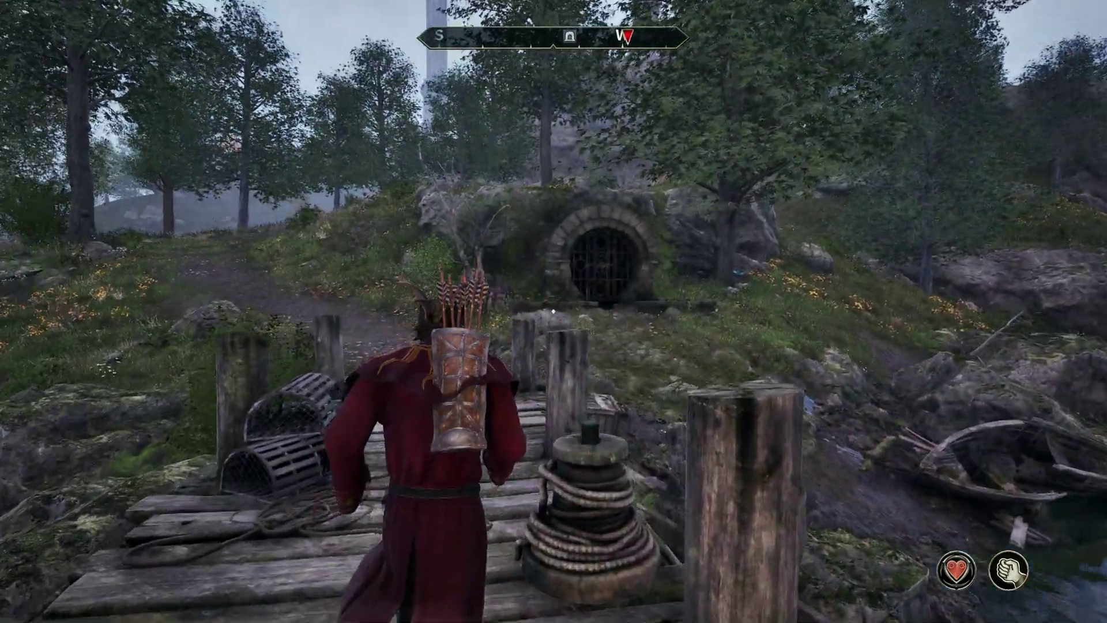